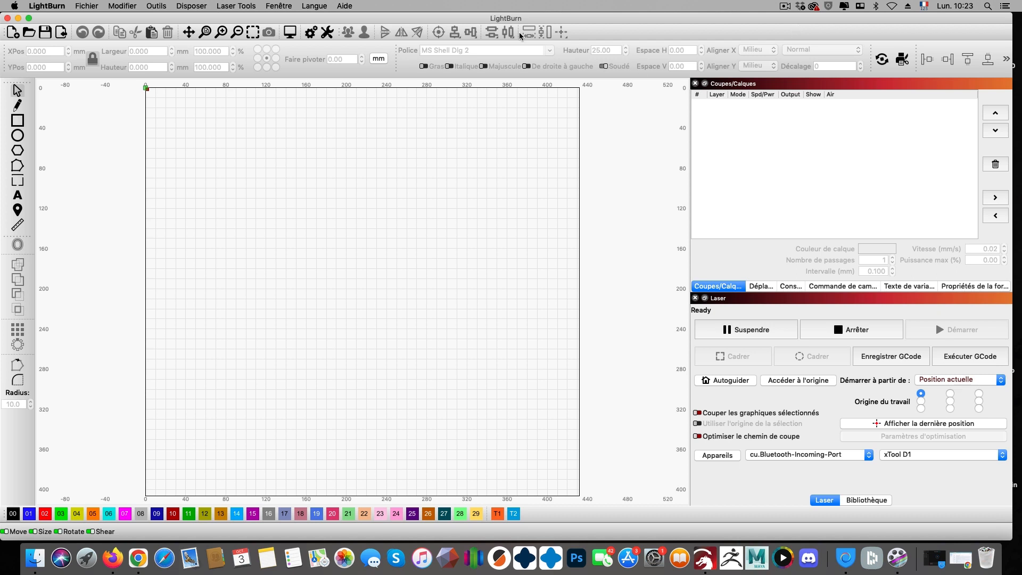
- Draw three separate rectangles on the canvas, about 108 × 97 mm, 88 × 80 mm and 77 × 66 mm
click(21, 118)
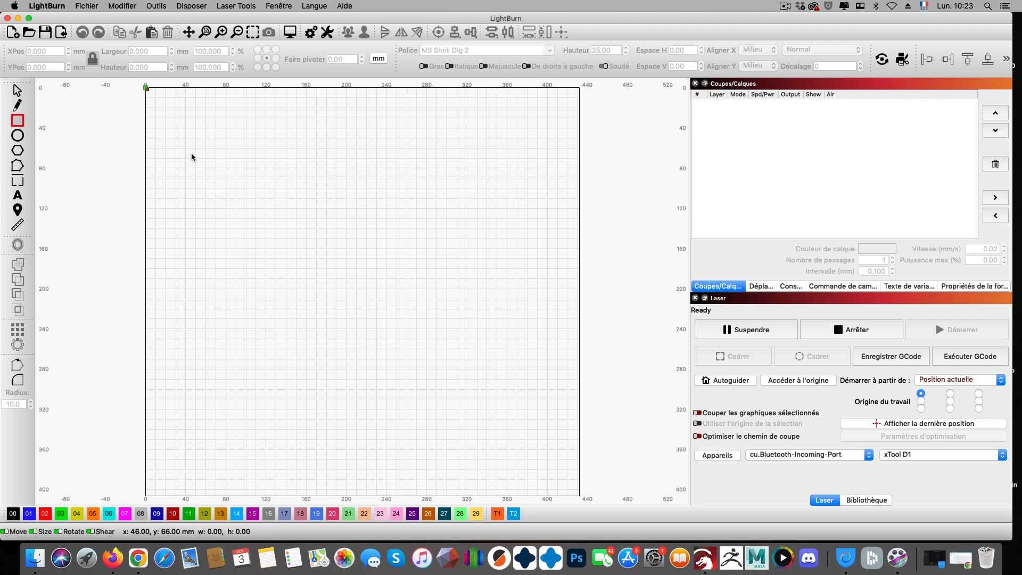
drag(192, 154, 300, 251)
drag(404, 248, 493, 329)
drag(255, 376, 333, 444)
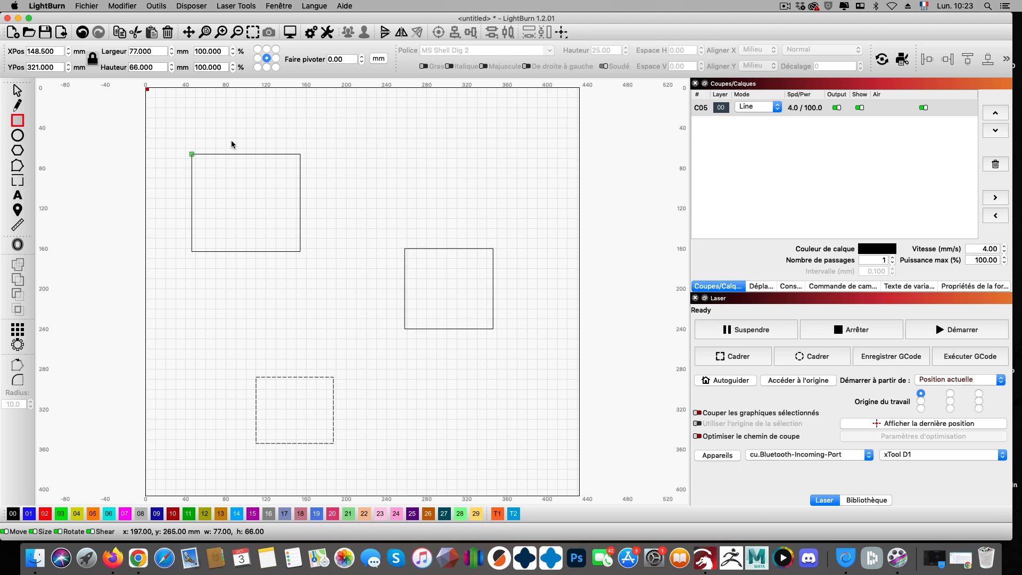
- Preview the cutting job and scrub through its timeline to examine the order in which the three rectangles are cut
click(290, 32)
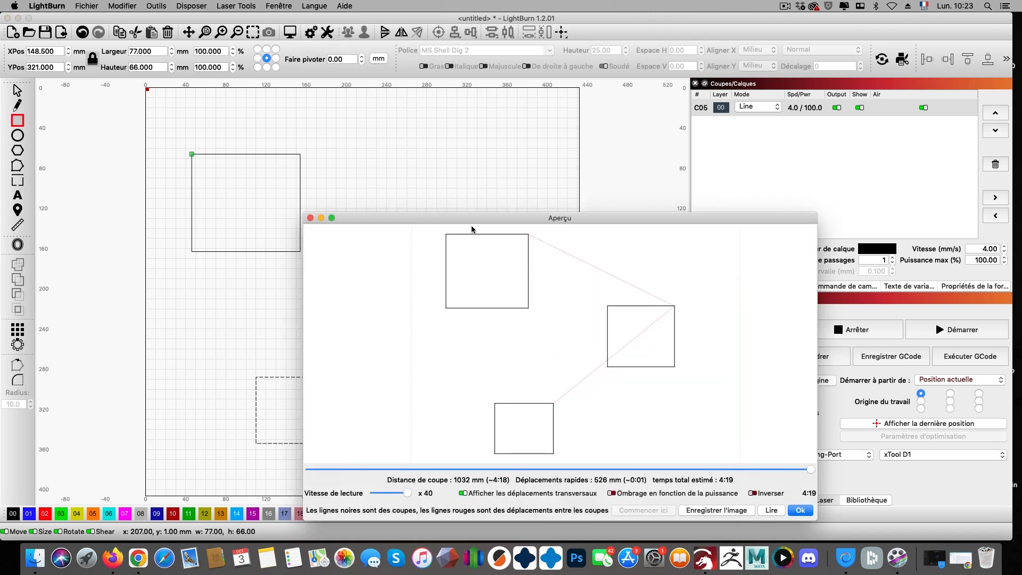
drag(471, 219, 389, 100)
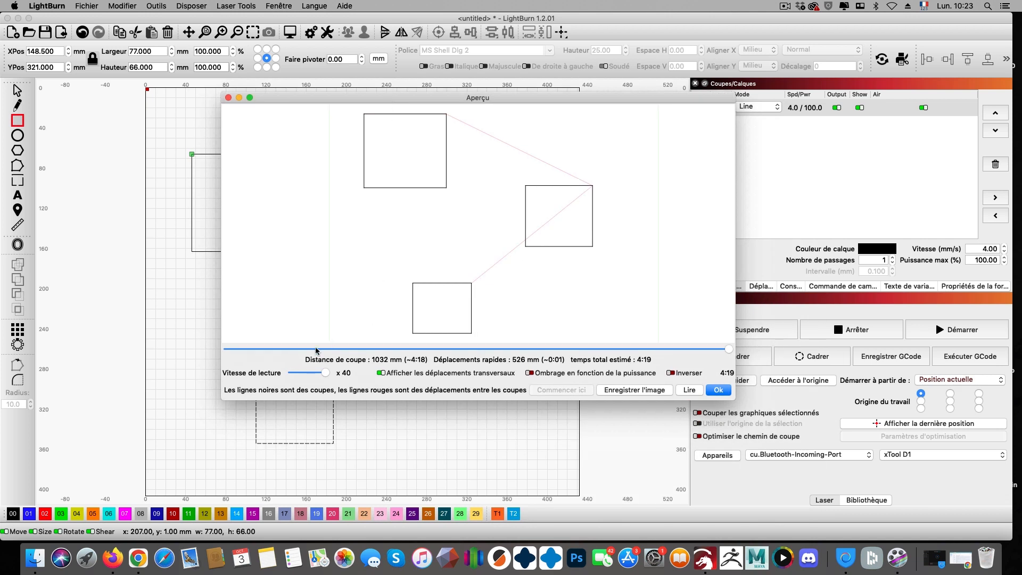
mouse_move(316, 351)
mouse_down()
mouse_move(214, 350)
mouse_move(517, 379)
mouse_move(733, 371)
mouse_up()
mouse_move(378, 351)
mouse_down()
mouse_move(225, 352)
mouse_move(728, 363)
mouse_up()
drag(384, 98, 705, 132)
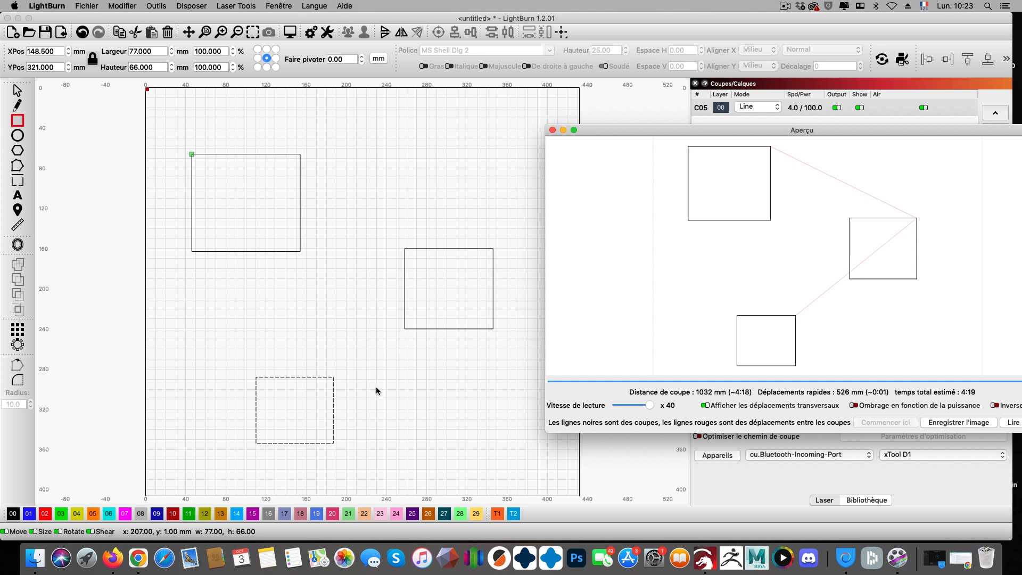
drag(744, 129, 331, 92)
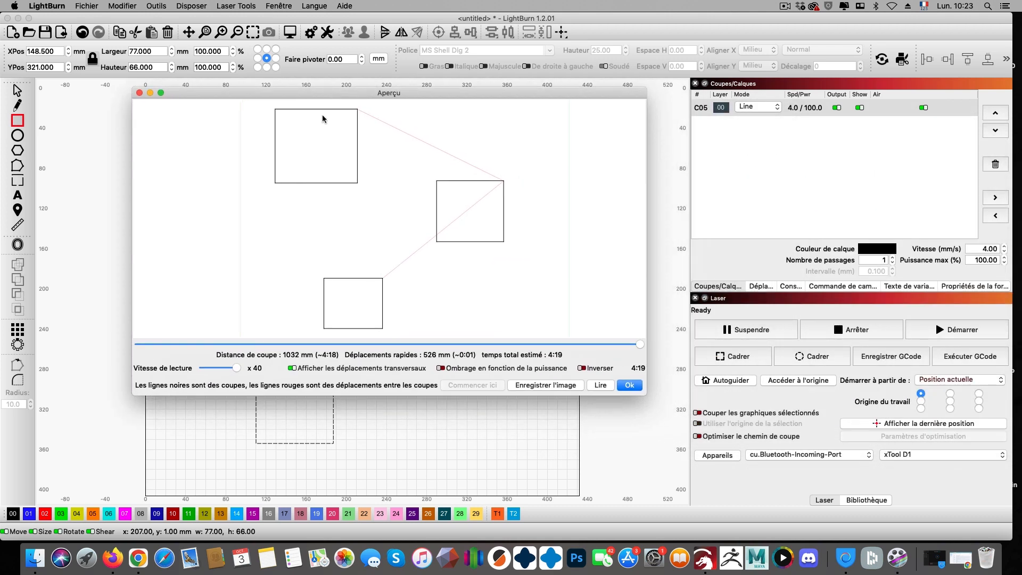
mouse_move(200, 346)
mouse_down()
mouse_move(136, 349)
mouse_move(623, 373)
mouse_move(638, 371)
mouse_move(685, 317)
mouse_up()
click(627, 387)
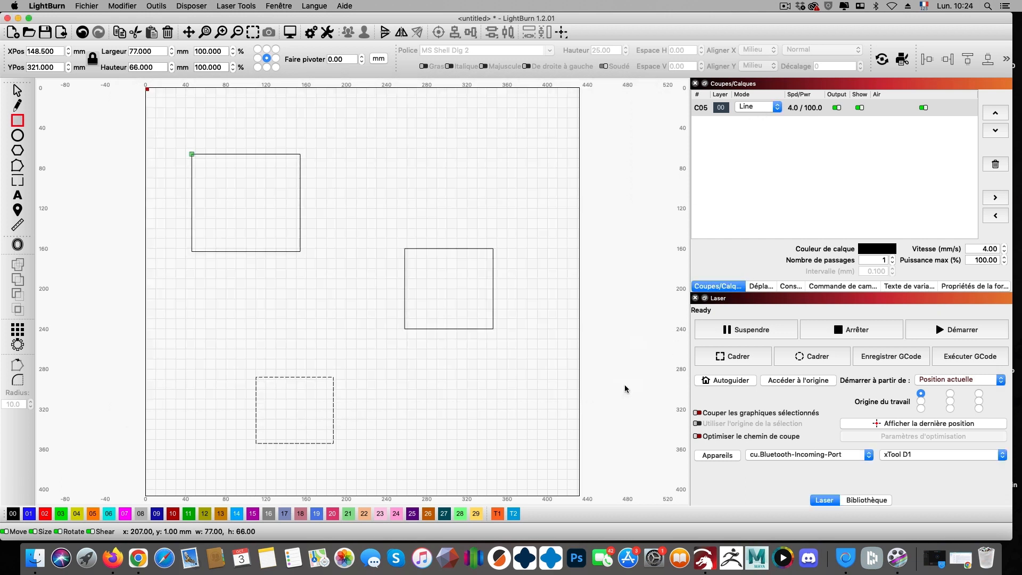
- Add the text L inside the largest rectangle
click(19, 200)
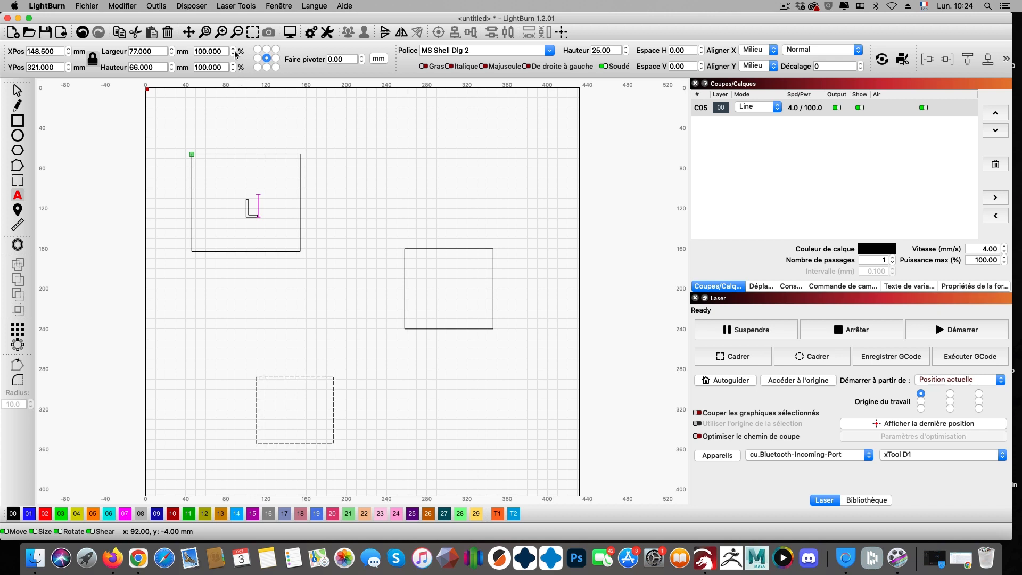
click(247, 204)
key(Escape)
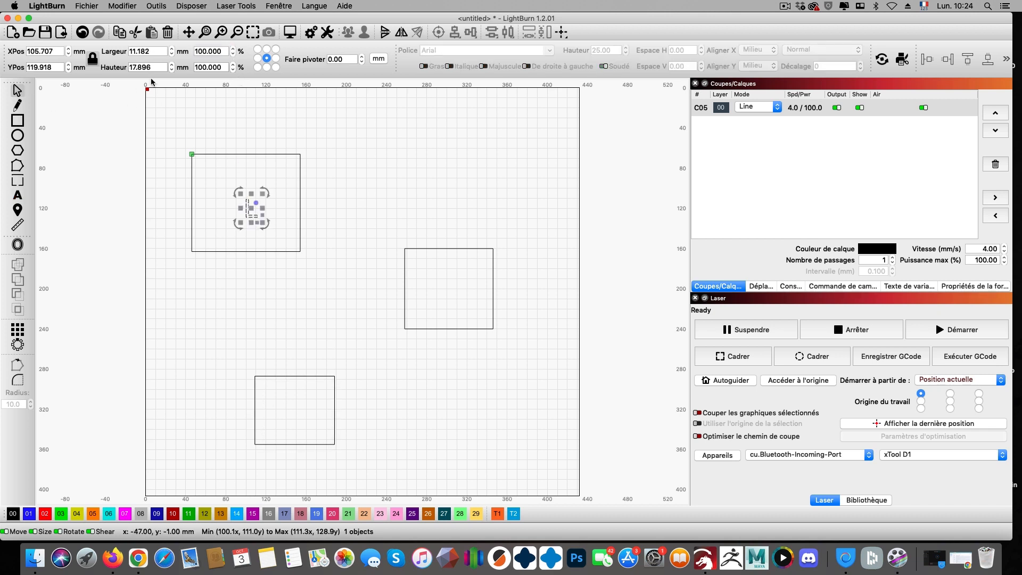
- Enlarge the letter L to about 48 × 77 mm and move it fully inside the largest rectangle
click(232, 49)
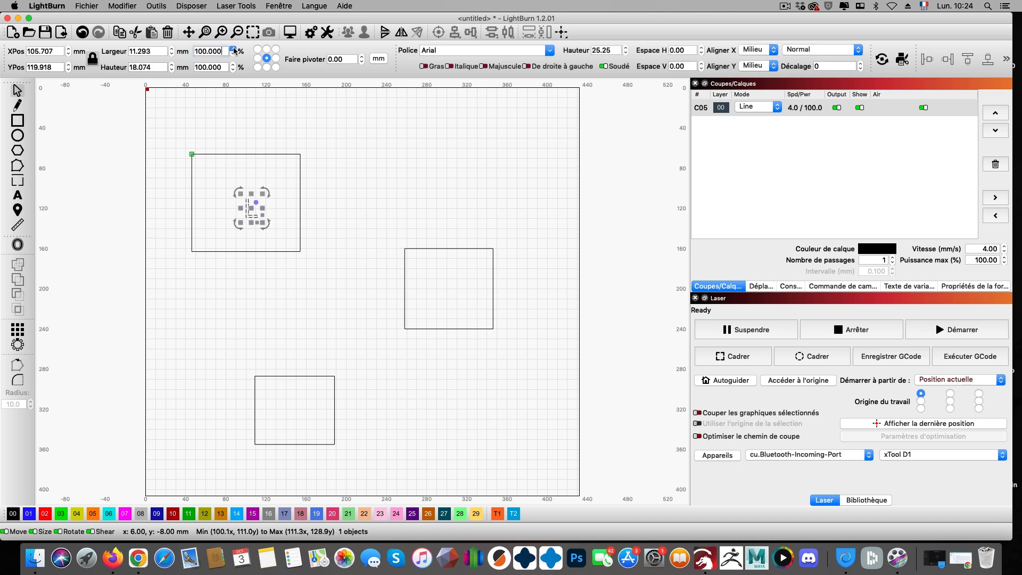
click(233, 49)
click(233, 49)
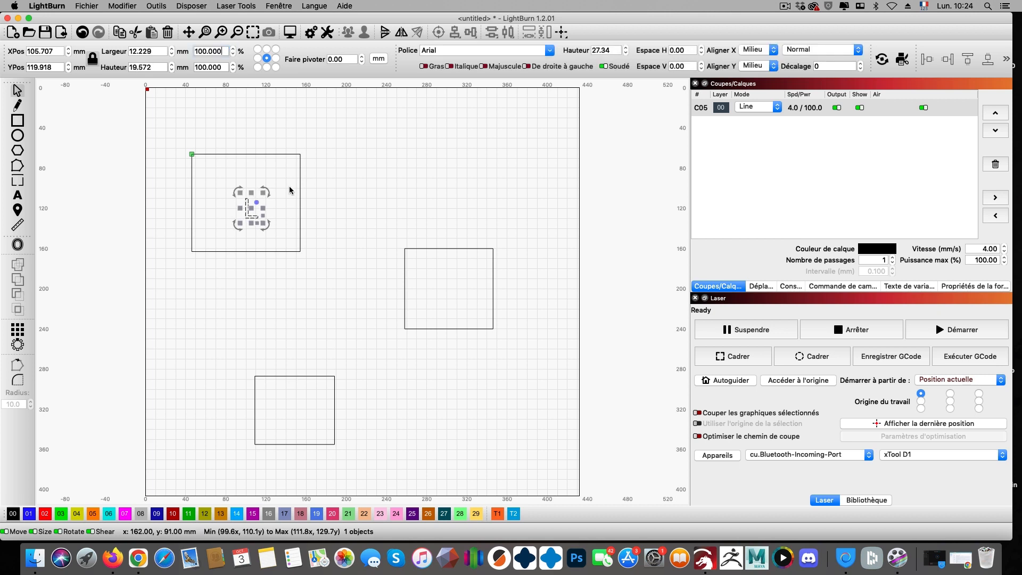
drag(263, 191, 297, 136)
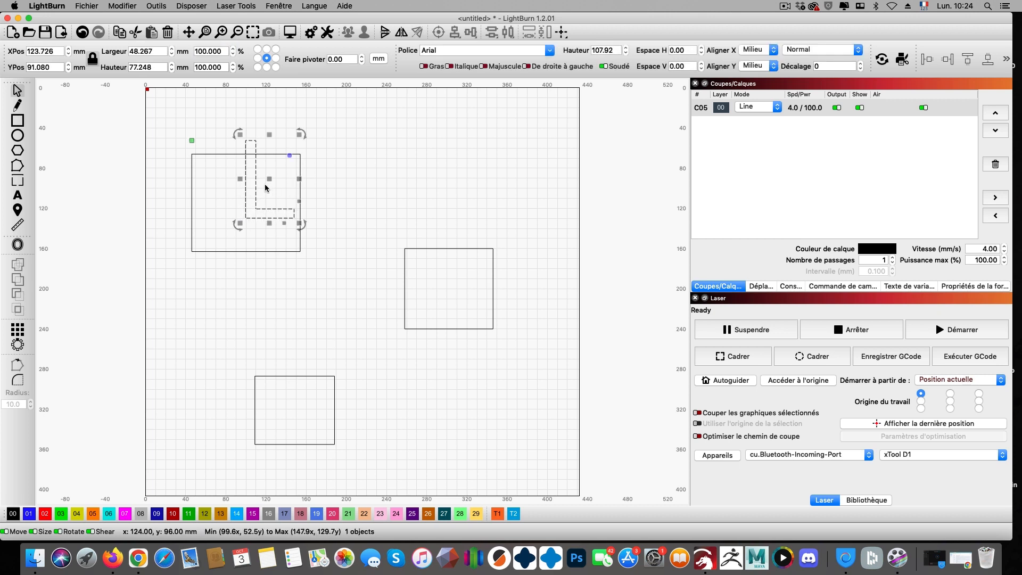
drag(265, 179, 256, 204)
- Align the centres of the letter L and its surrounding rectangle
drag(166, 136, 315, 278)
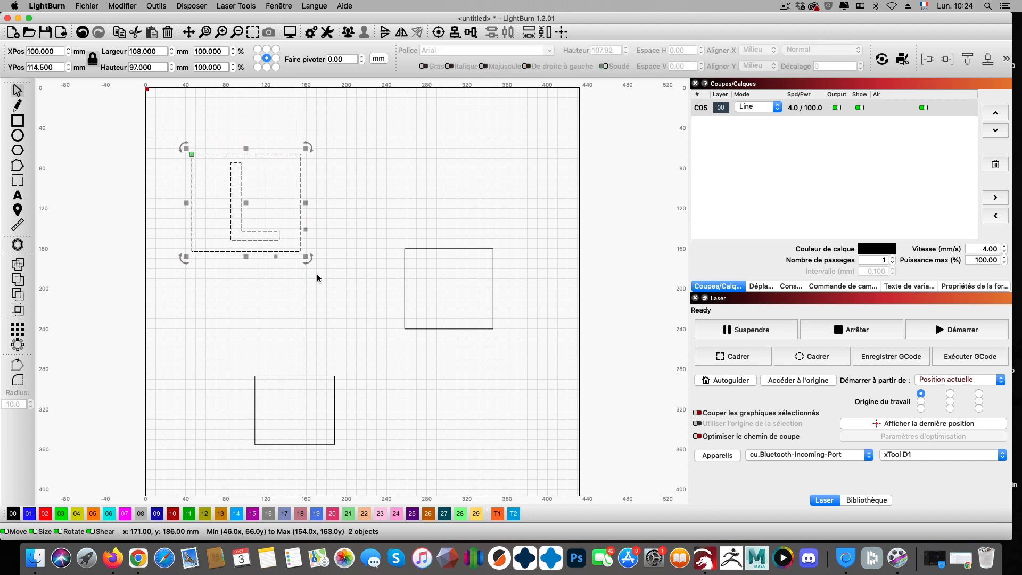
click(439, 33)
click(376, 148)
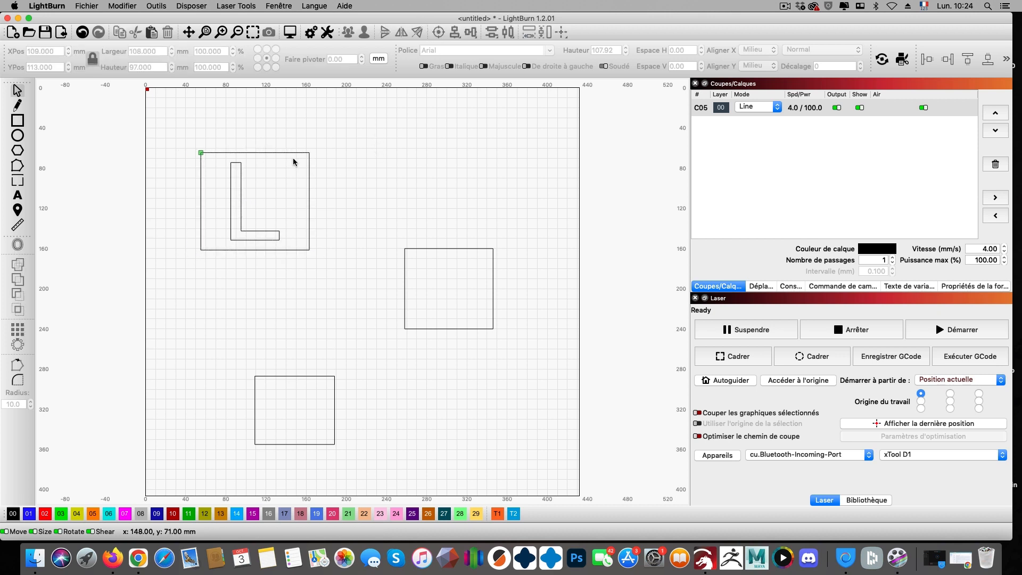
- Preview the job again and scrub through the timeline to examine when the letter L is cut relative to its surrounding rectangle
click(290, 34)
mouse_move(257, 343)
mouse_down()
mouse_move(118, 340)
mouse_move(640, 340)
mouse_up()
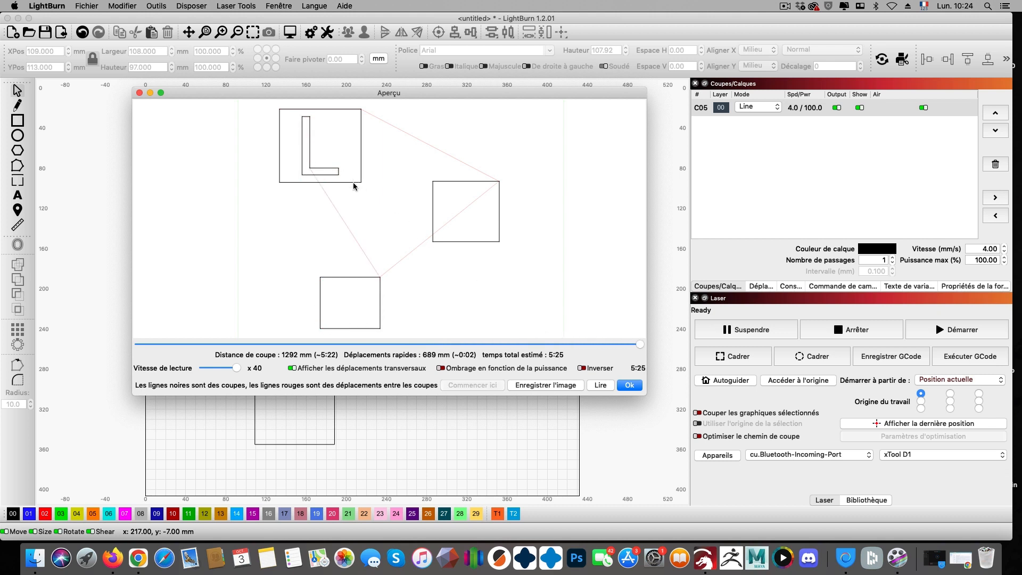
mouse_move(263, 344)
mouse_down()
mouse_move(138, 347)
mouse_move(395, 359)
mouse_move(642, 352)
mouse_move(175, 346)
mouse_move(646, 337)
mouse_up()
mouse_move(254, 344)
mouse_down()
mouse_move(154, 344)
mouse_move(529, 345)
mouse_move(607, 331)
mouse_move(605, 343)
mouse_move(636, 346)
mouse_up()
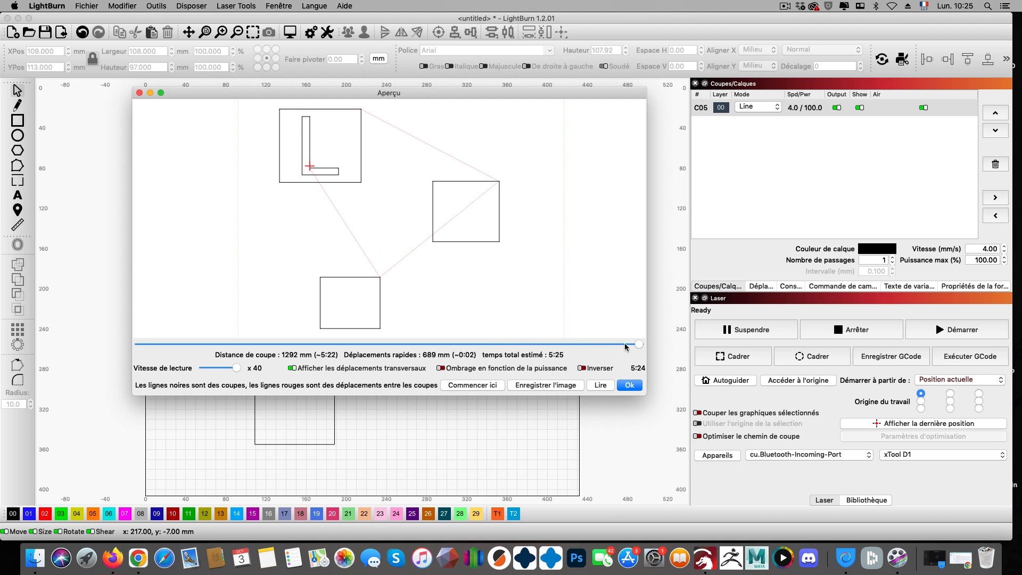
mouse_move(643, 346)
mouse_down()
mouse_move(307, 346)
mouse_move(221, 299)
mouse_move(311, 277)
mouse_move(237, 293)
mouse_move(165, 283)
mouse_move(296, 285)
mouse_up()
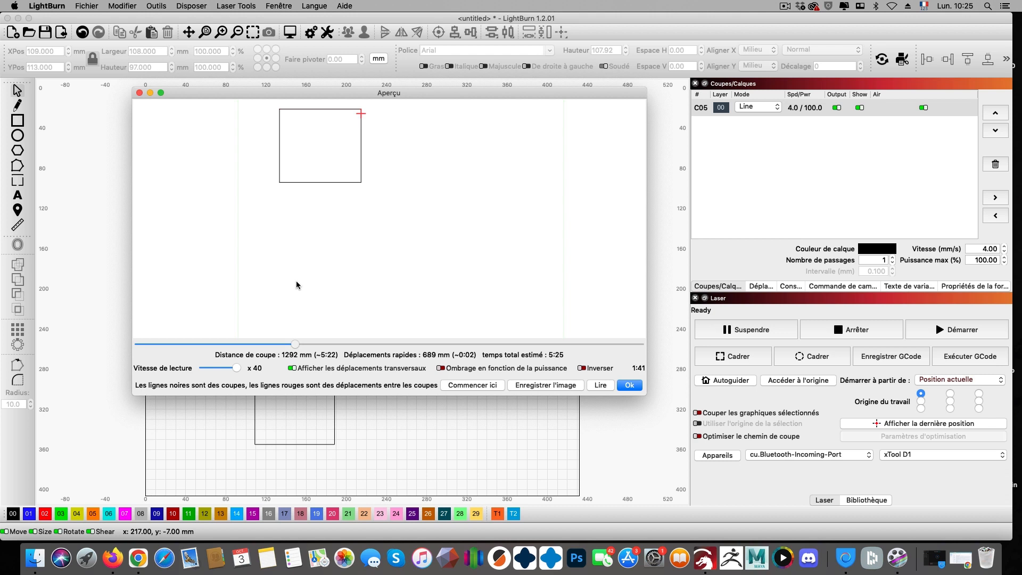
drag(296, 282, 313, 283)
mouse_move(314, 282)
mouse_down()
mouse_move(637, 307)
mouse_move(477, 325)
mouse_move(178, 328)
mouse_move(394, 320)
mouse_move(642, 346)
mouse_up()
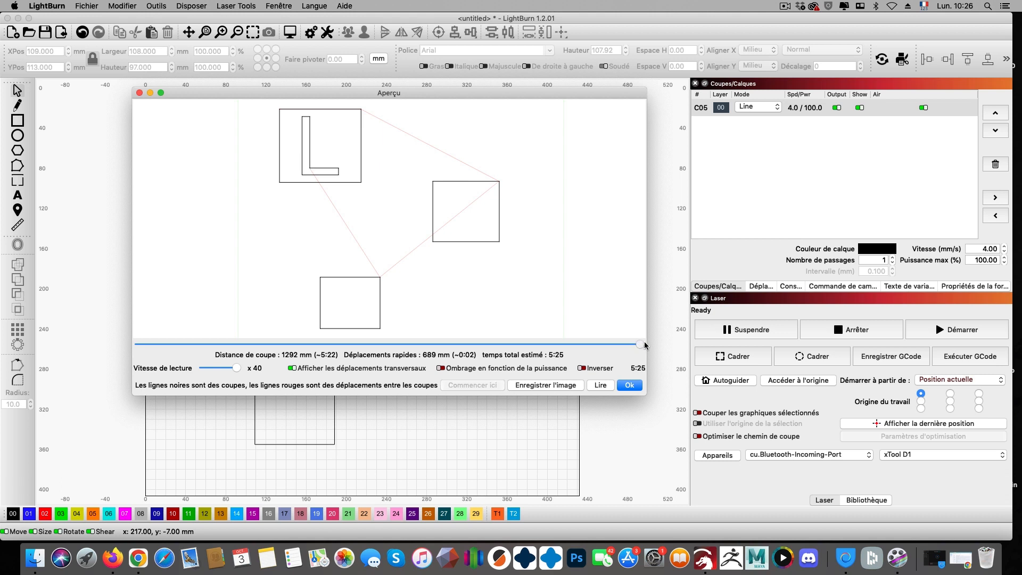
mouse_move(645, 345)
mouse_down()
mouse_move(143, 344)
mouse_move(644, 344)
mouse_up()
click(628, 385)
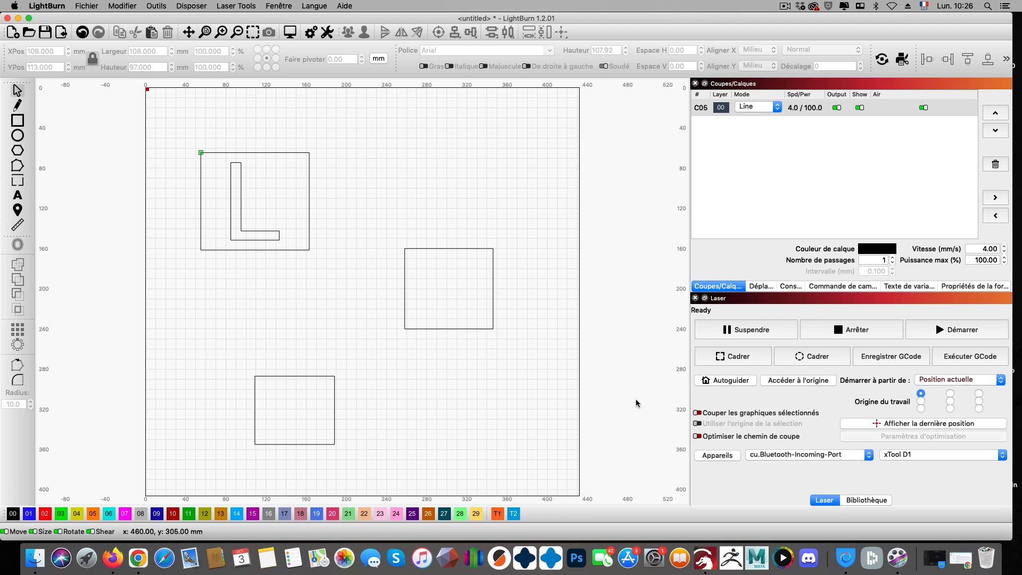
- Enable cut path optimization (Optimiser le chemin de coupe) and review the optimization settings without changing them
click(730, 438)
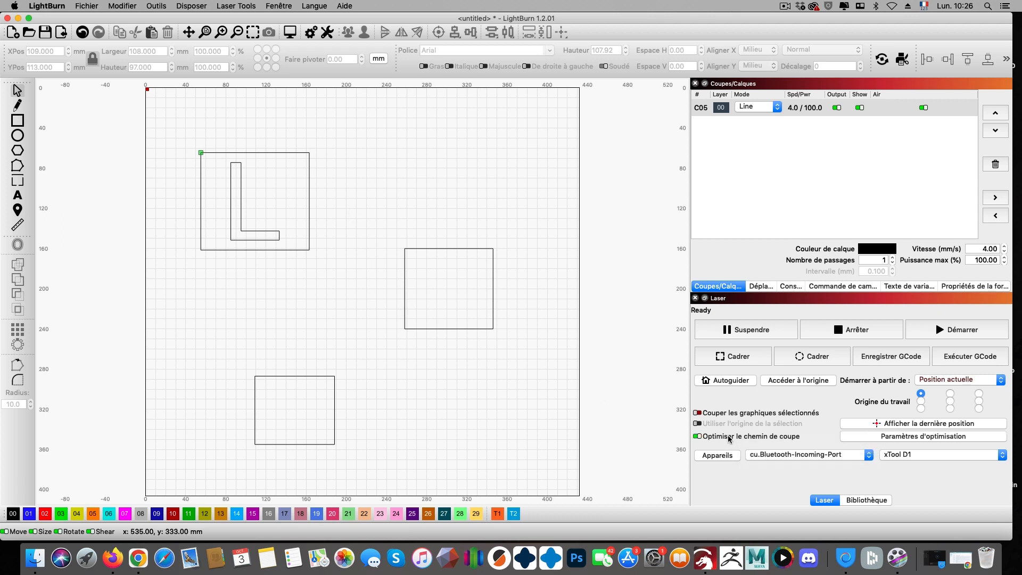
click(896, 437)
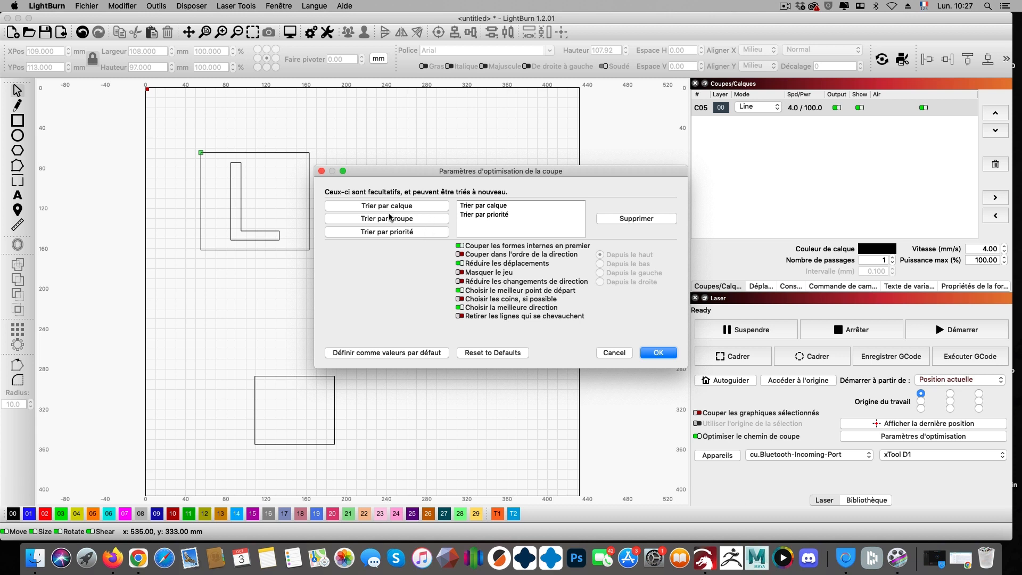
click(321, 172)
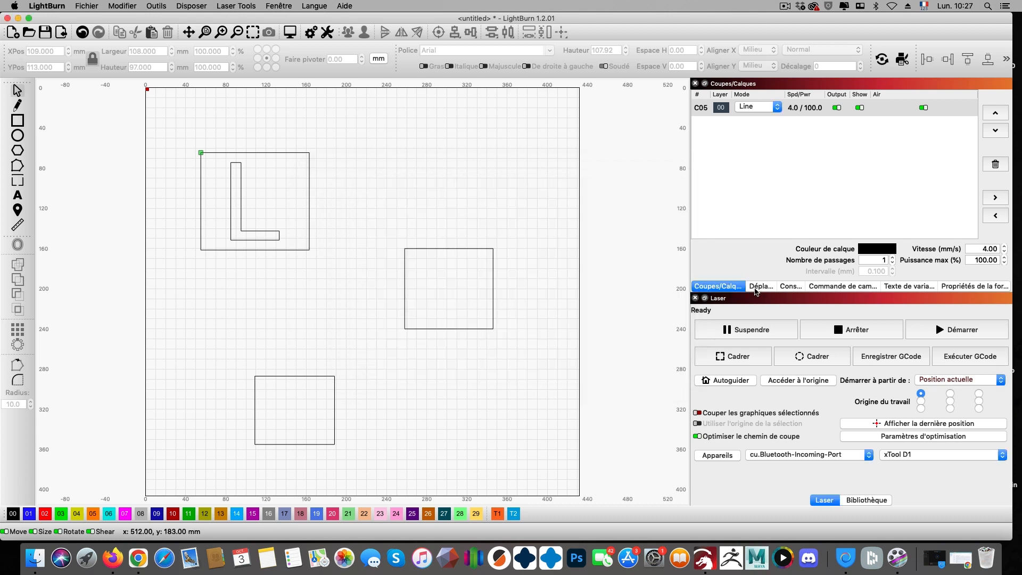
- Show the shape properties and check the cut priority order of the letter L and each of the three rectangles
click(963, 287)
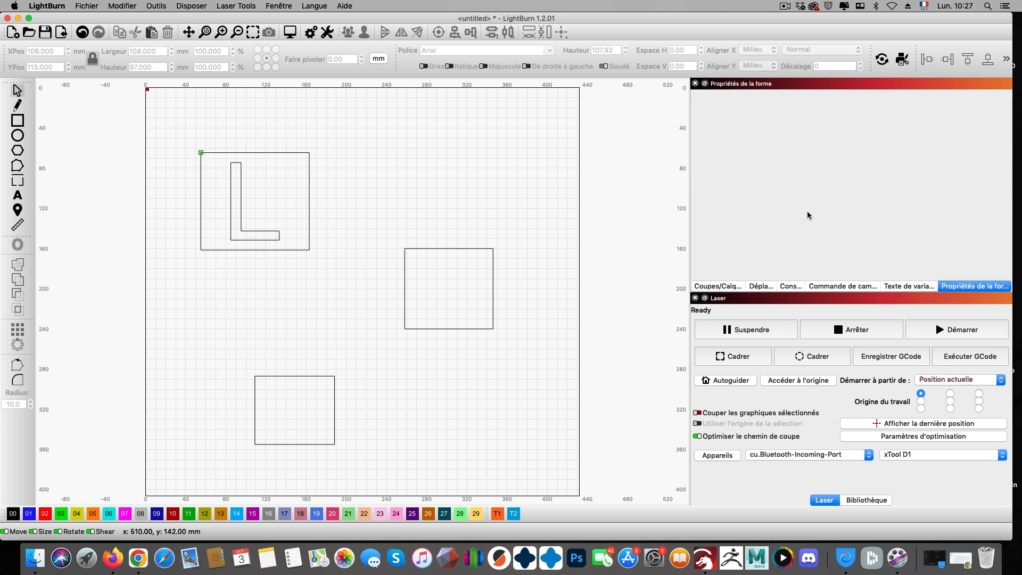
click(239, 211)
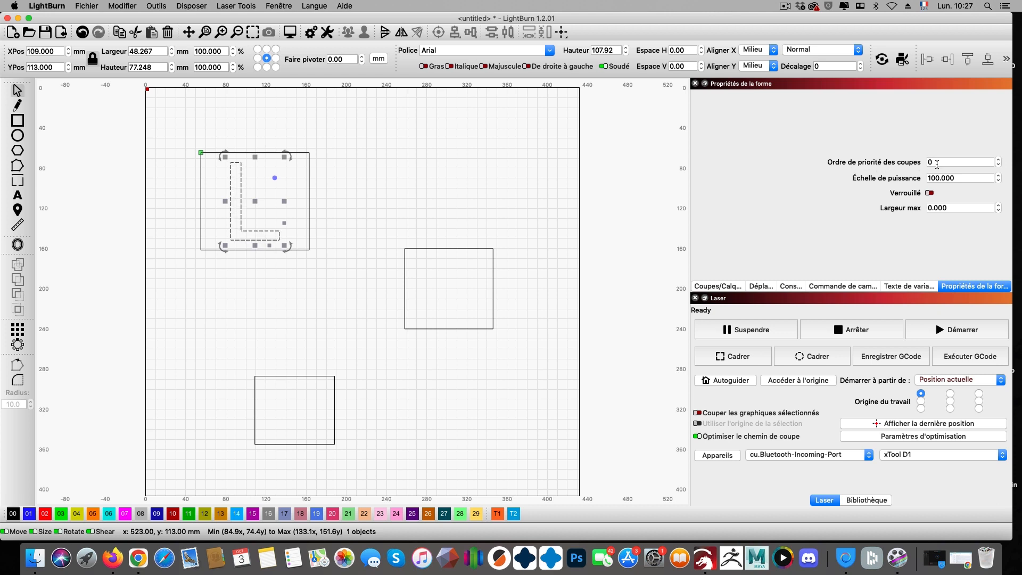
click(308, 179)
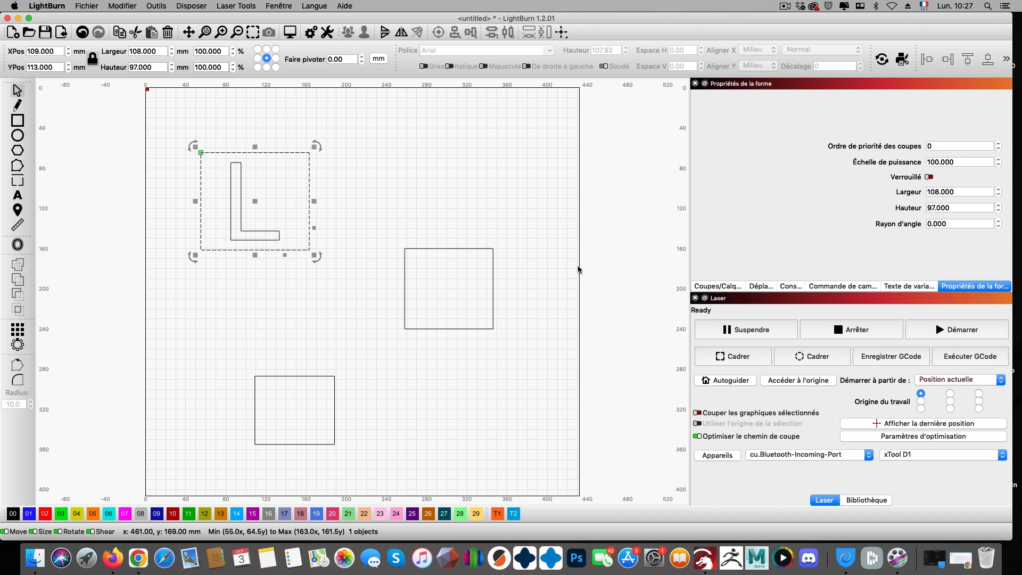
click(493, 282)
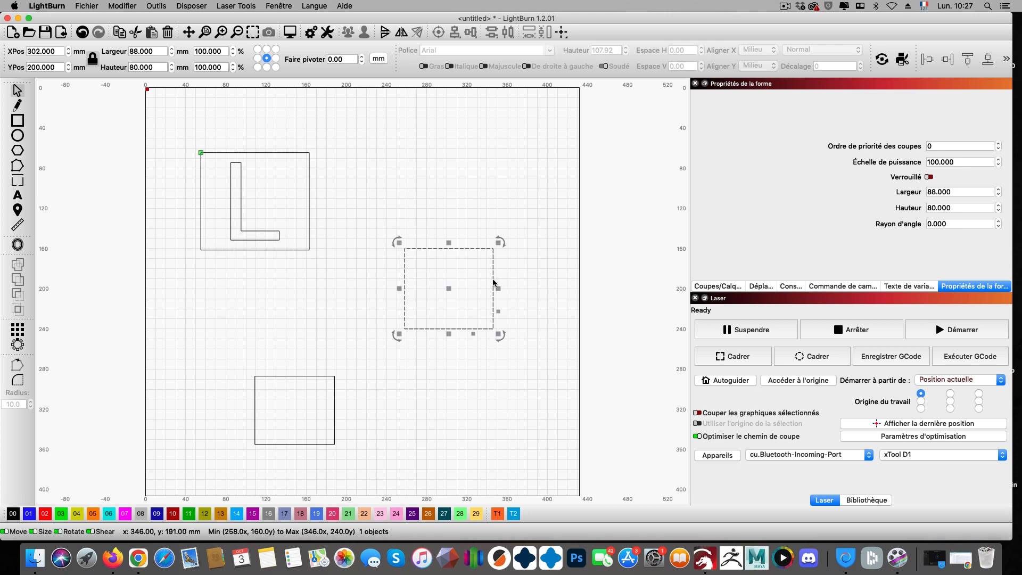
click(334, 407)
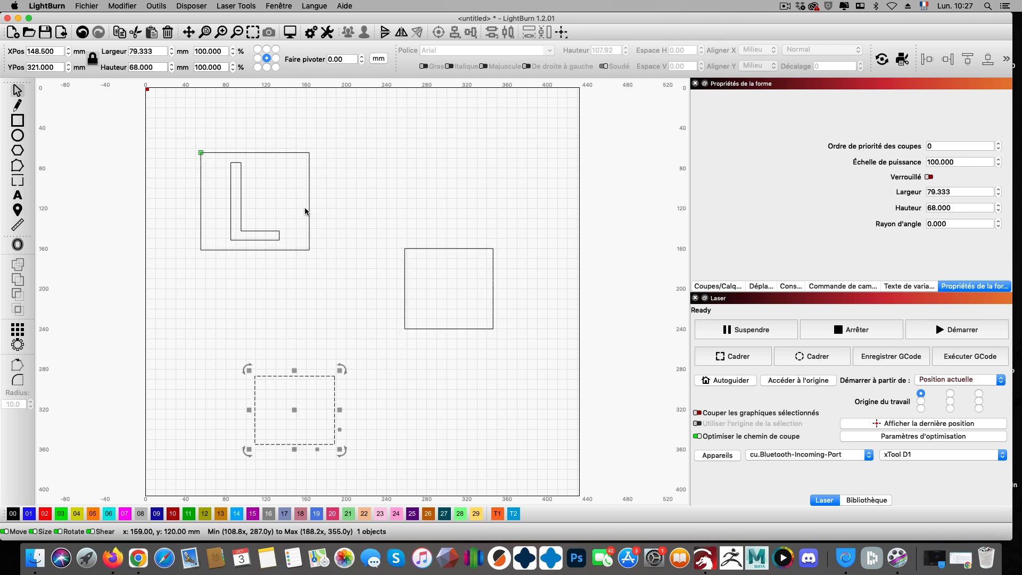
click(268, 234)
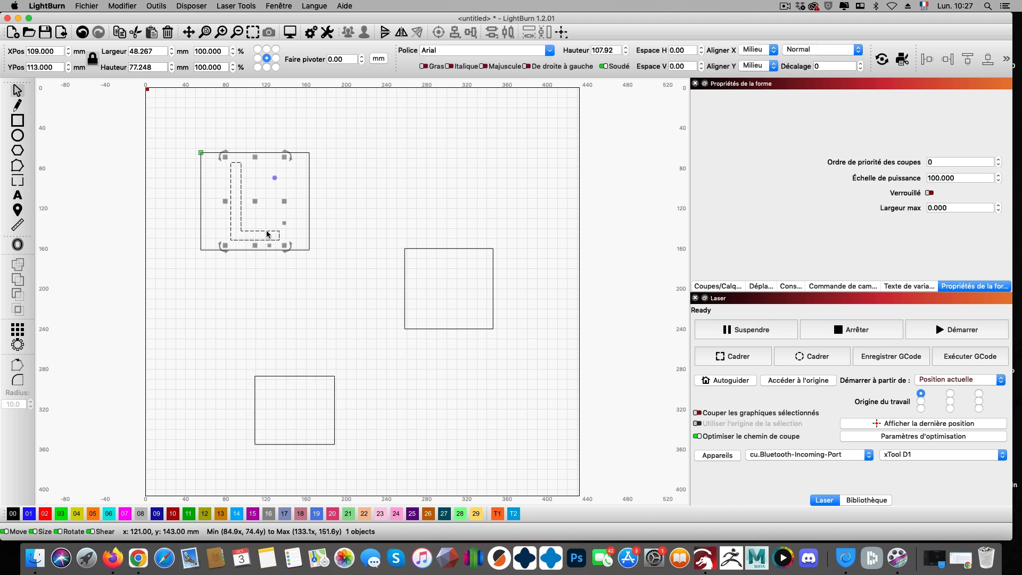
click(310, 227)
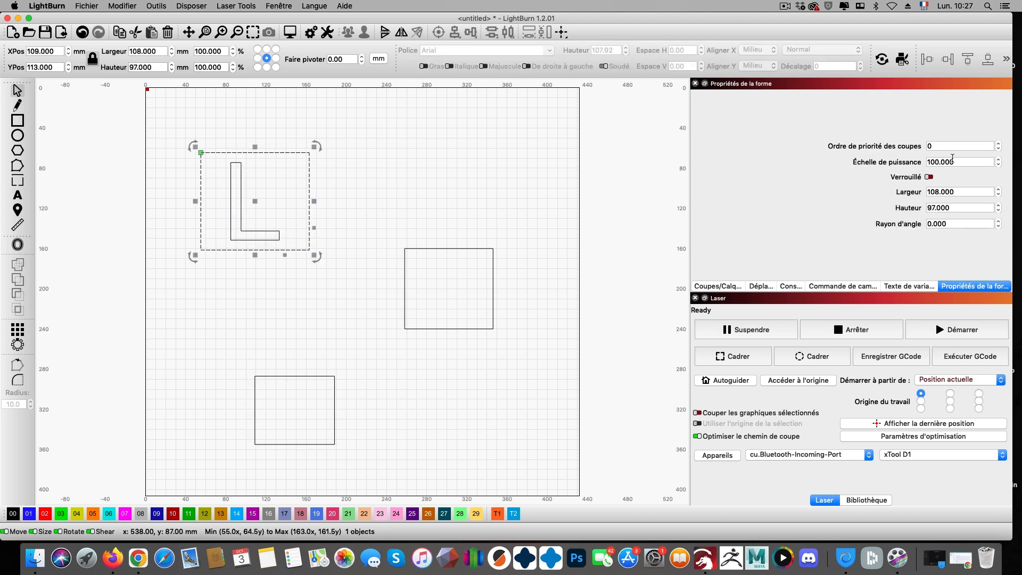
- Set the cut priority order (Ordre de priorité des coupes) of the 88 × 80 mm rectangle to 2
click(493, 295)
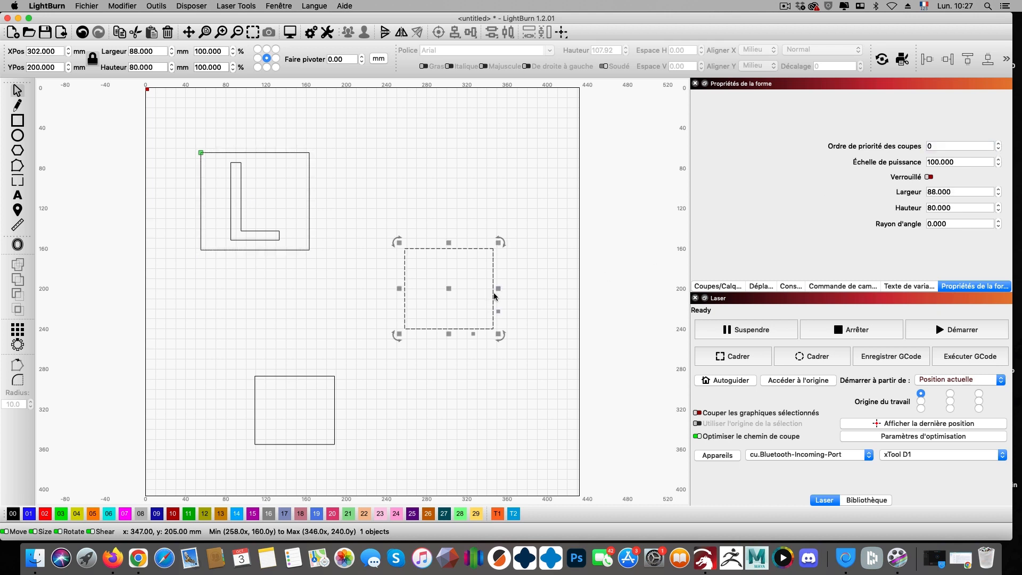
click(999, 143)
click(999, 143)
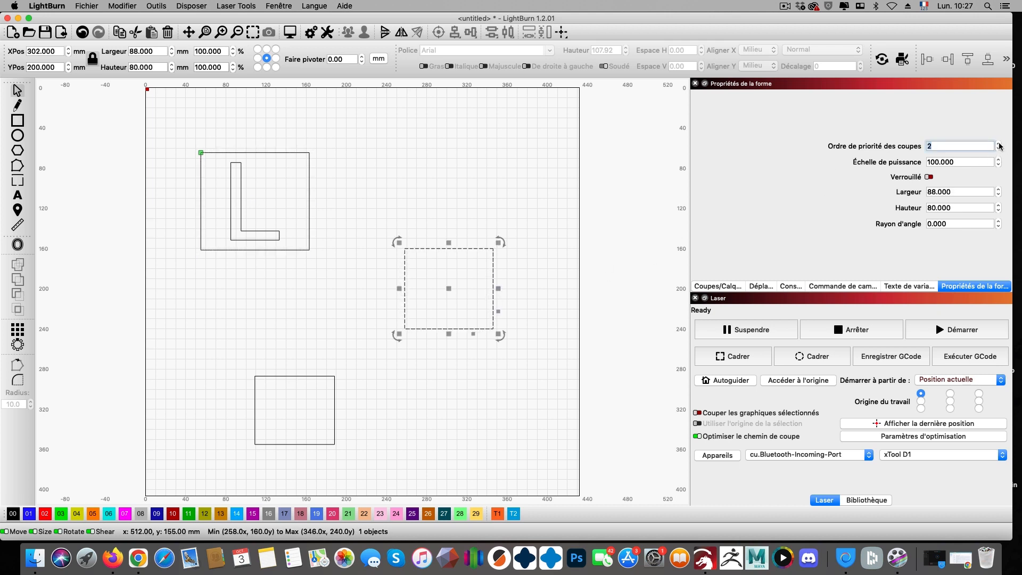
- Set the cut priority order of the lower, smallest rectangle to 3
click(334, 394)
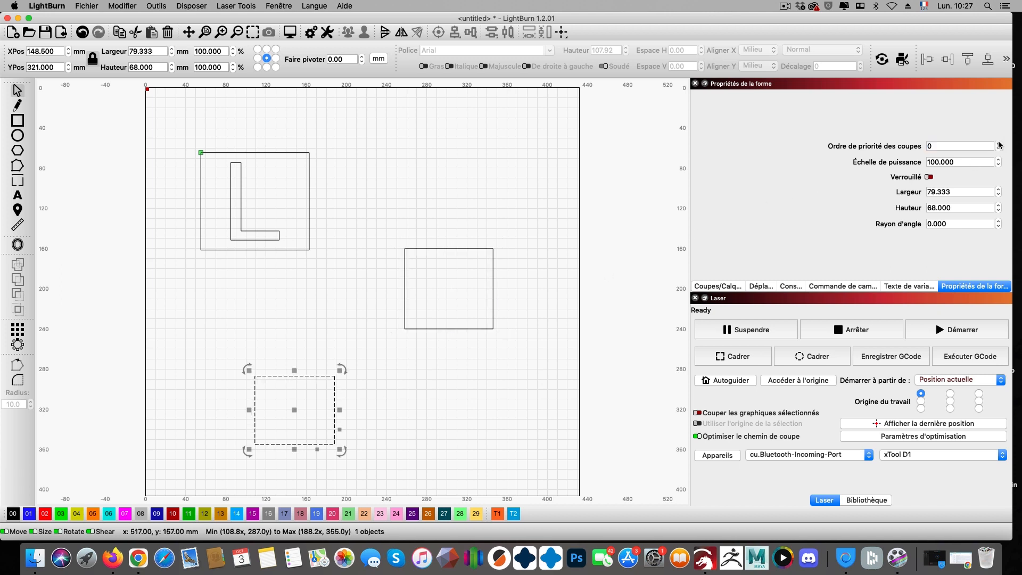
click(999, 143)
click(998, 143)
- Remove Trier par calque from the cut optimization sorting criteria, keeping only Trier par priorité, and apply the settings
click(884, 436)
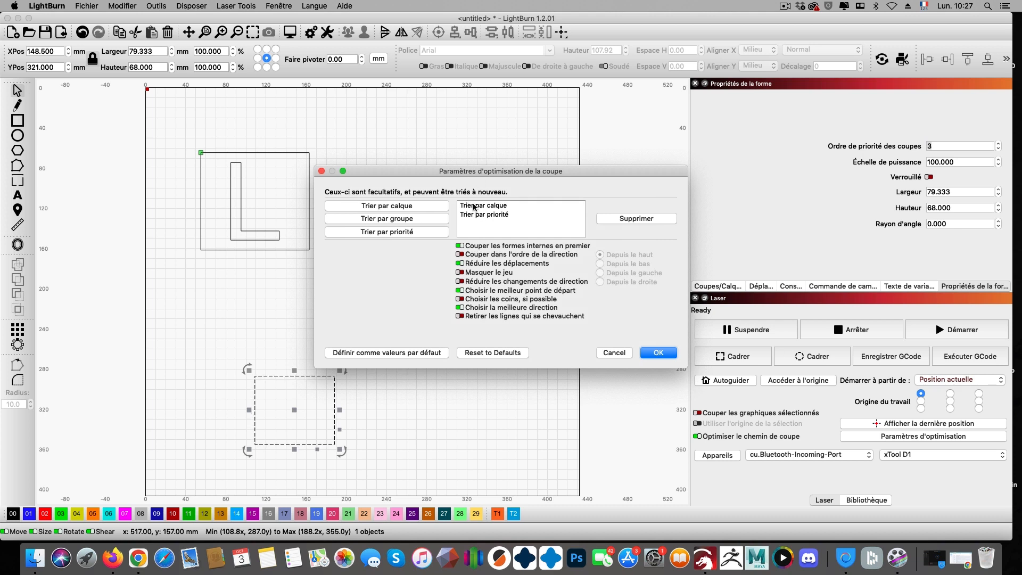
click(552, 210)
click(649, 222)
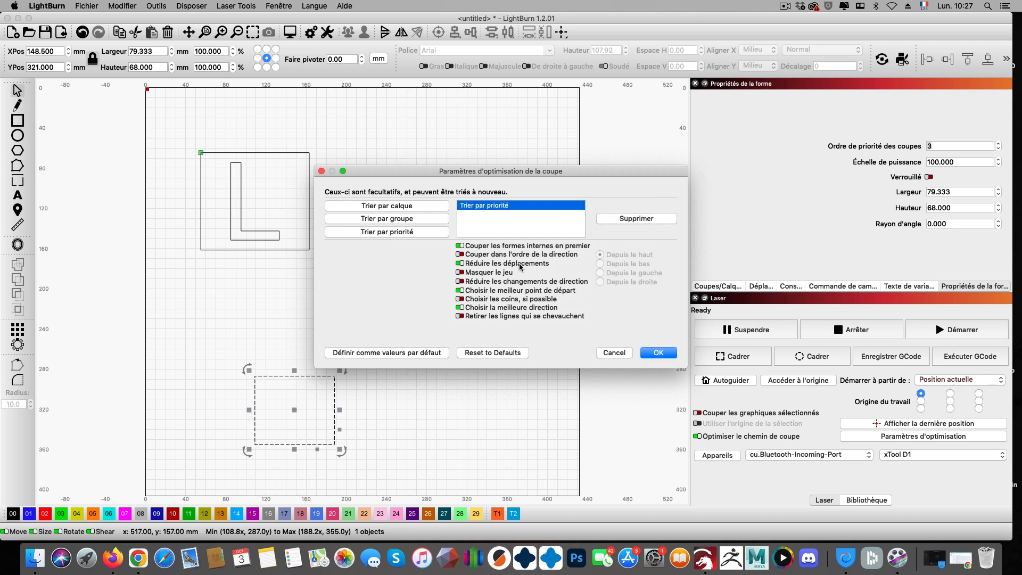
click(658, 353)
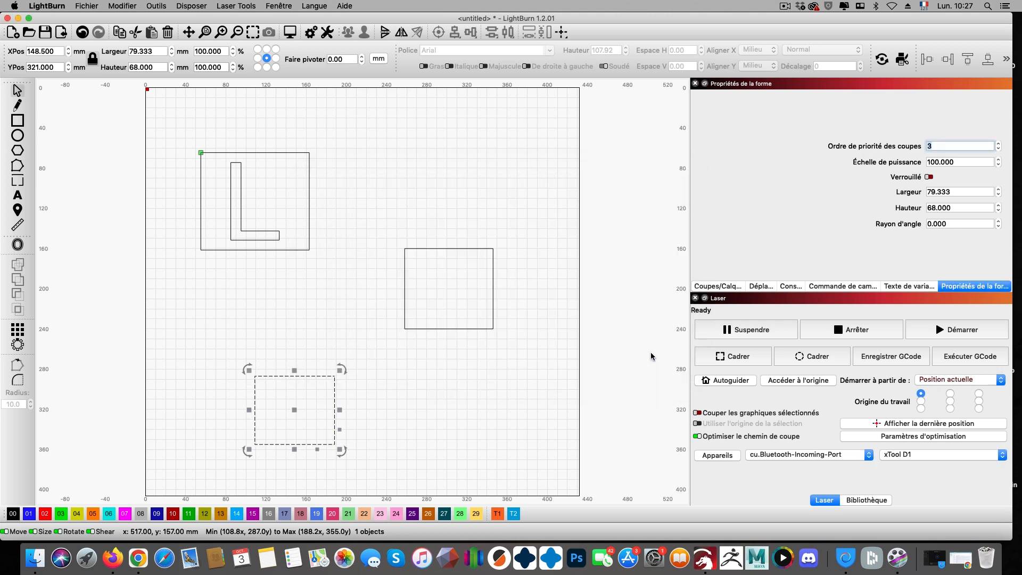
- Preview the job and play through the cutting path to check the order in which the shapes are cut
click(290, 33)
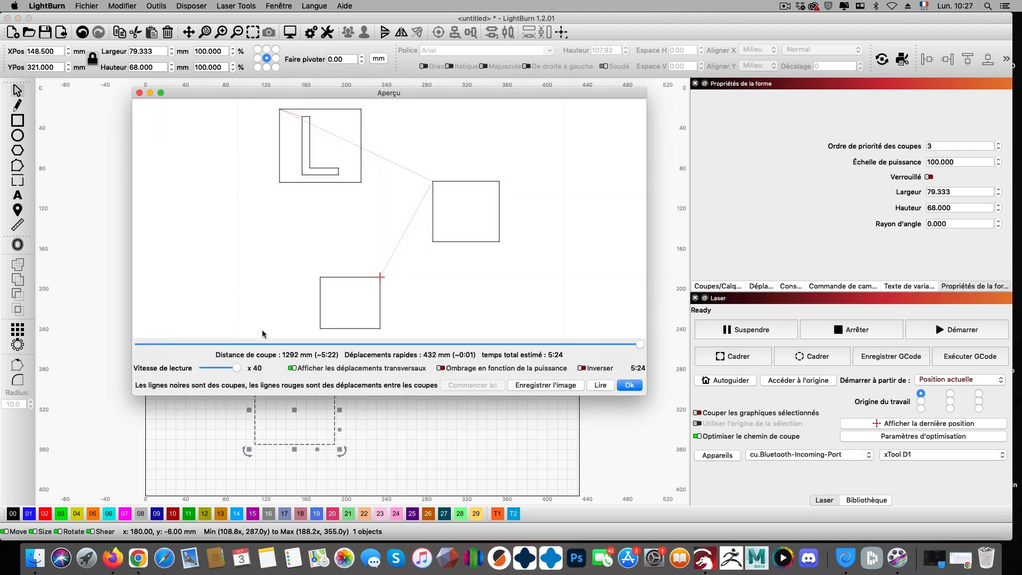
mouse_move(191, 345)
mouse_down()
mouse_move(129, 346)
mouse_move(640, 342)
mouse_move(386, 346)
mouse_move(580, 343)
mouse_up()
click(629, 385)
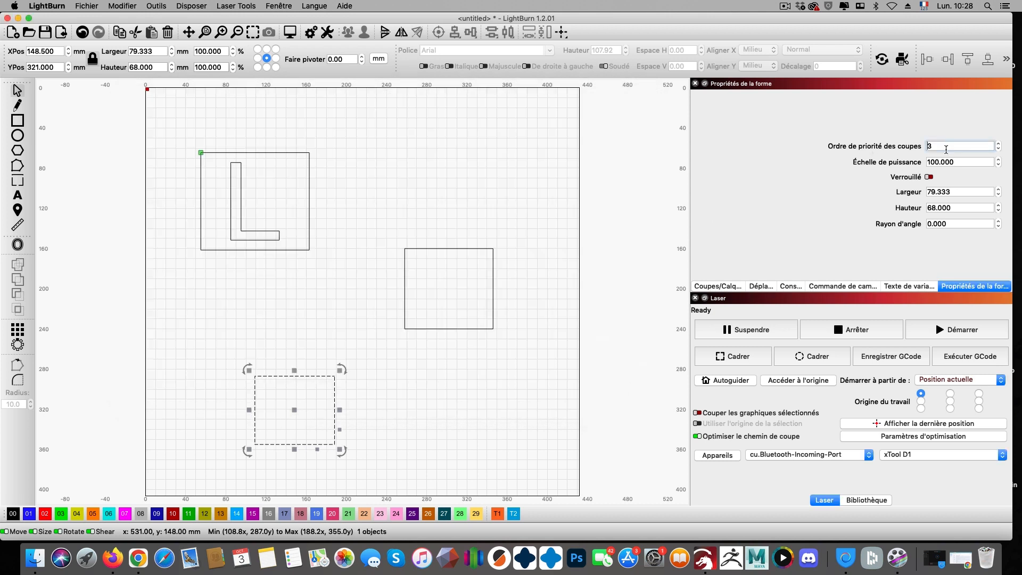
- Replace Trier par priorité with Trier par calque in the cut optimization sorting criteria and apply the settings
click(897, 438)
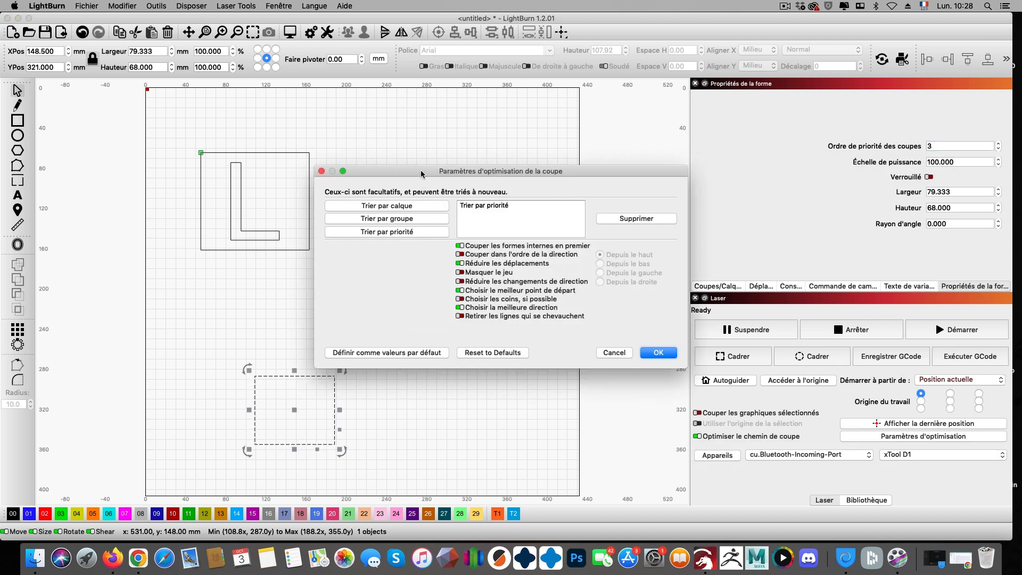
drag(420, 173, 334, 137)
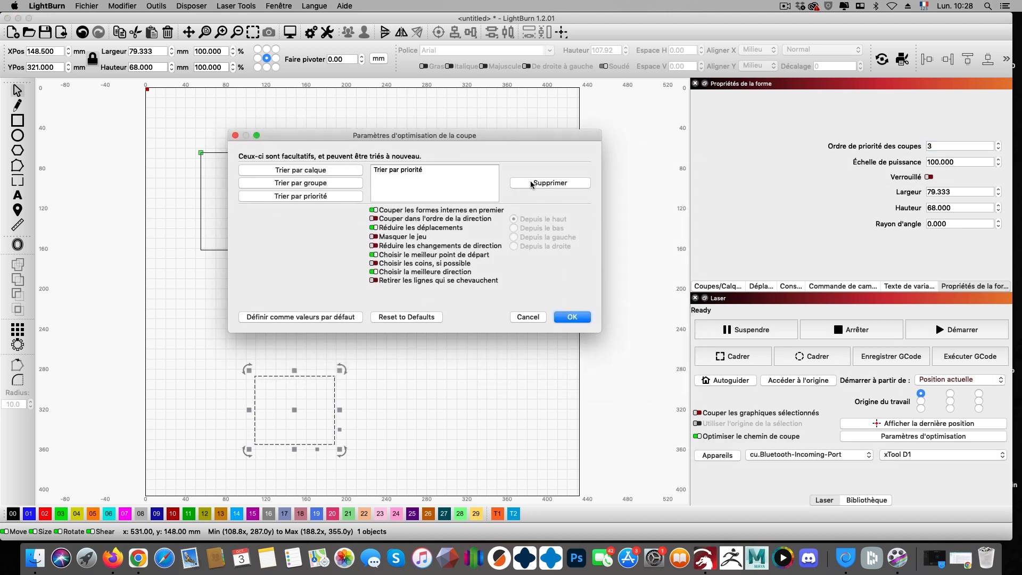
click(434, 170)
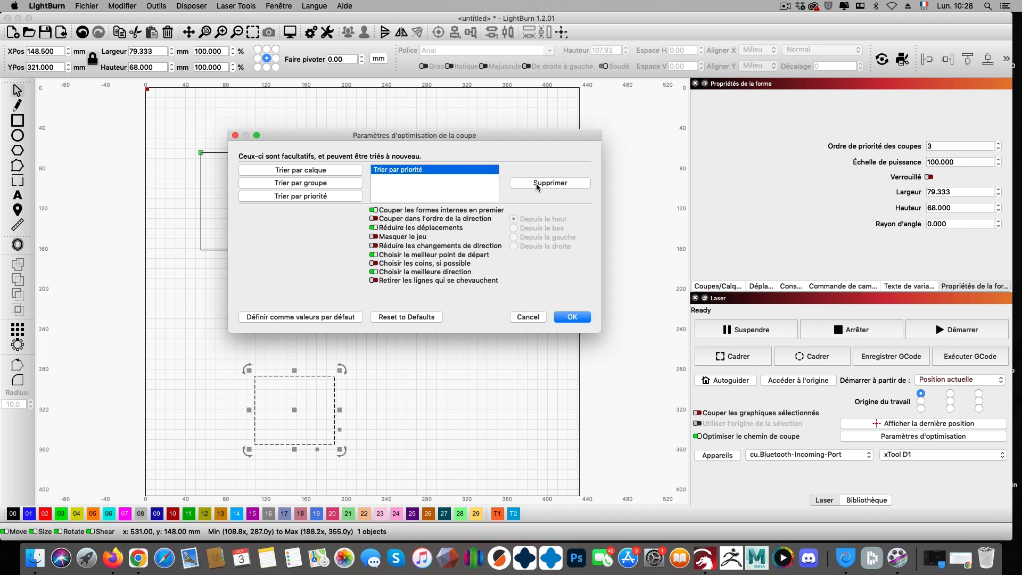
click(536, 184)
click(349, 171)
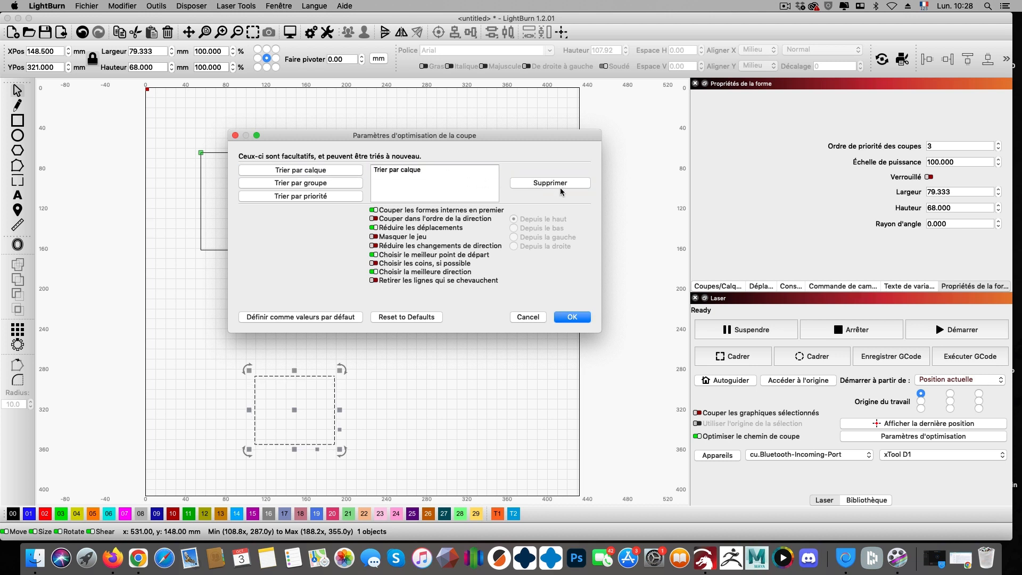
click(571, 317)
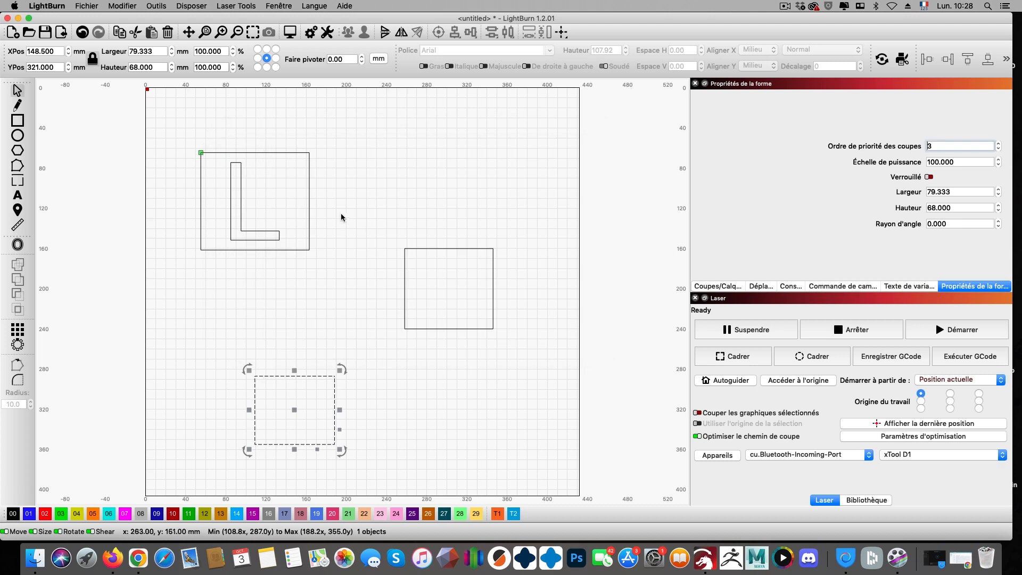
- Set the cut priority order of the rectangle around the L to 0 and lower that of the 88 × 80 mm rectangle
click(309, 198)
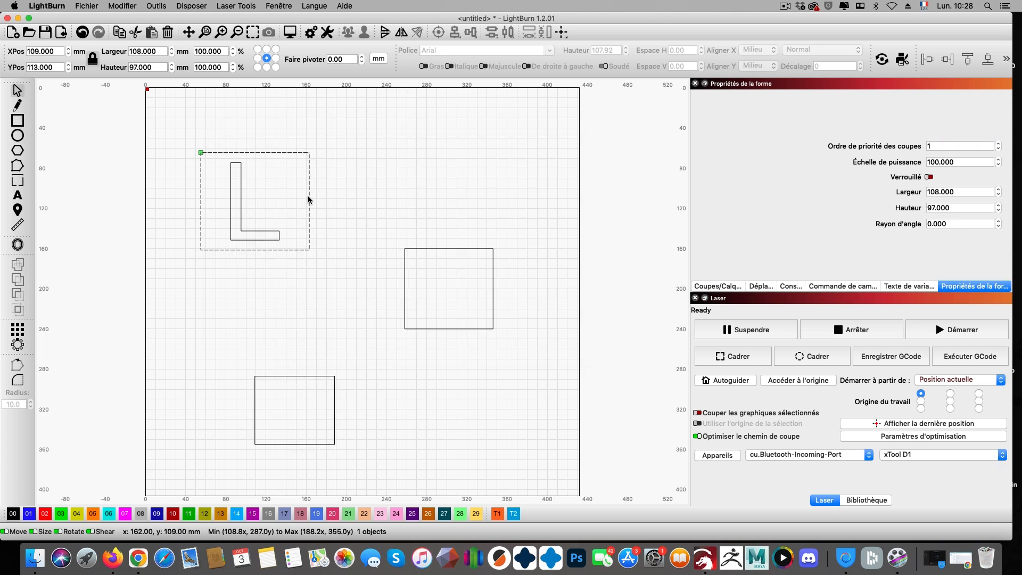
click(999, 148)
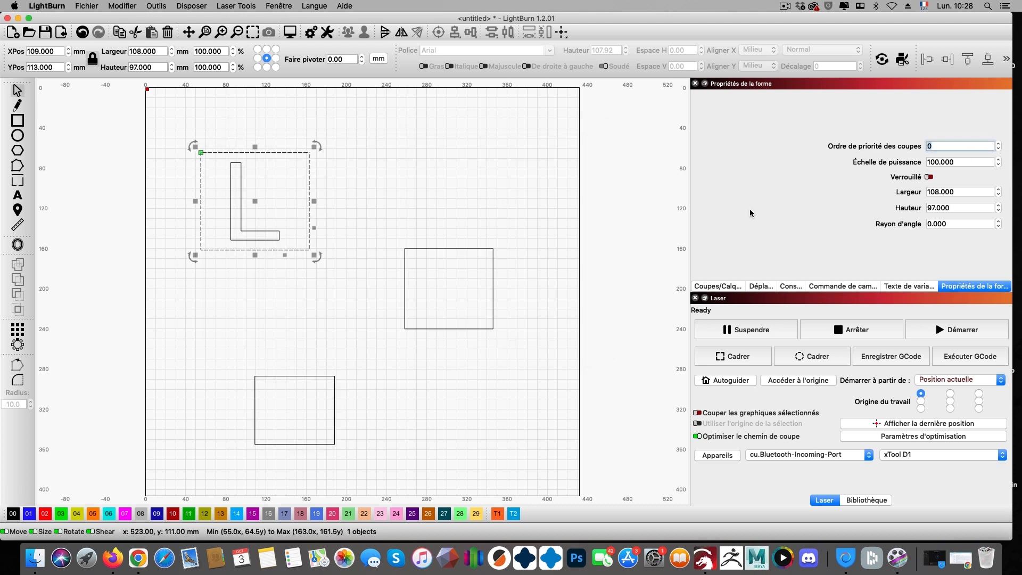
click(493, 257)
click(998, 151)
click(998, 151)
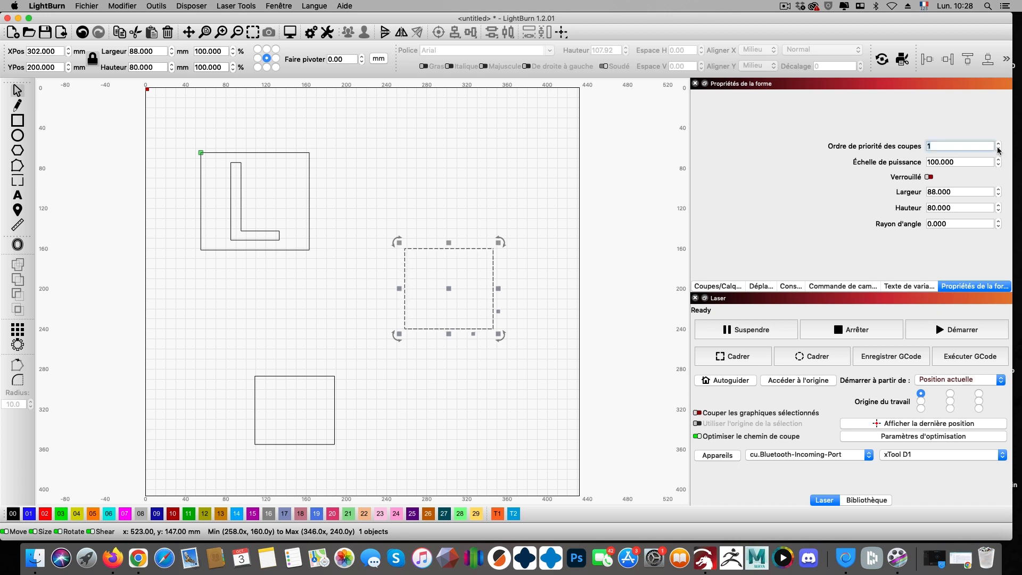
- Set the lower, smallest rectangle's cut priority order to 0 and check the priorities of the L and its surrounding rectangle
click(334, 388)
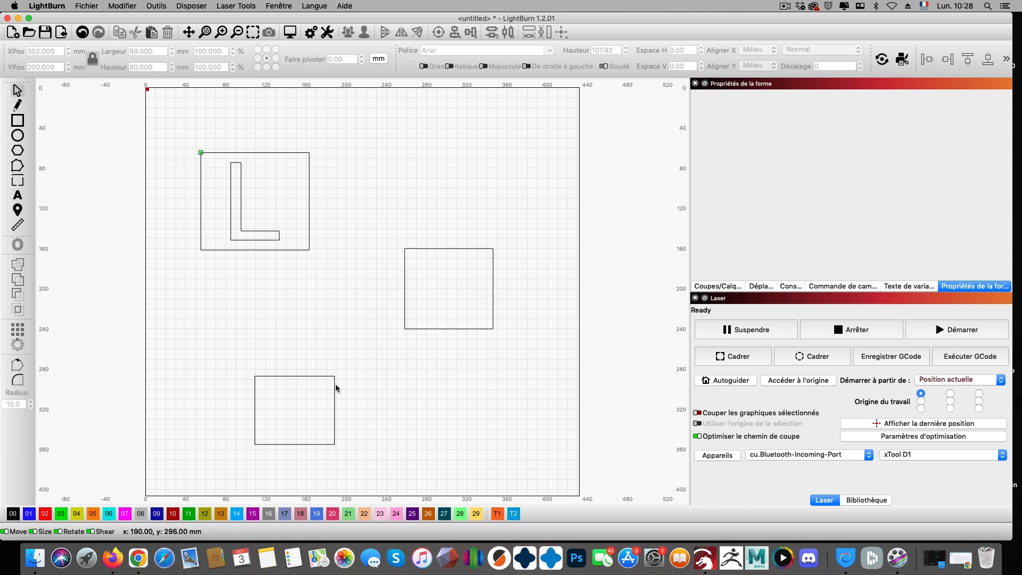
click(335, 385)
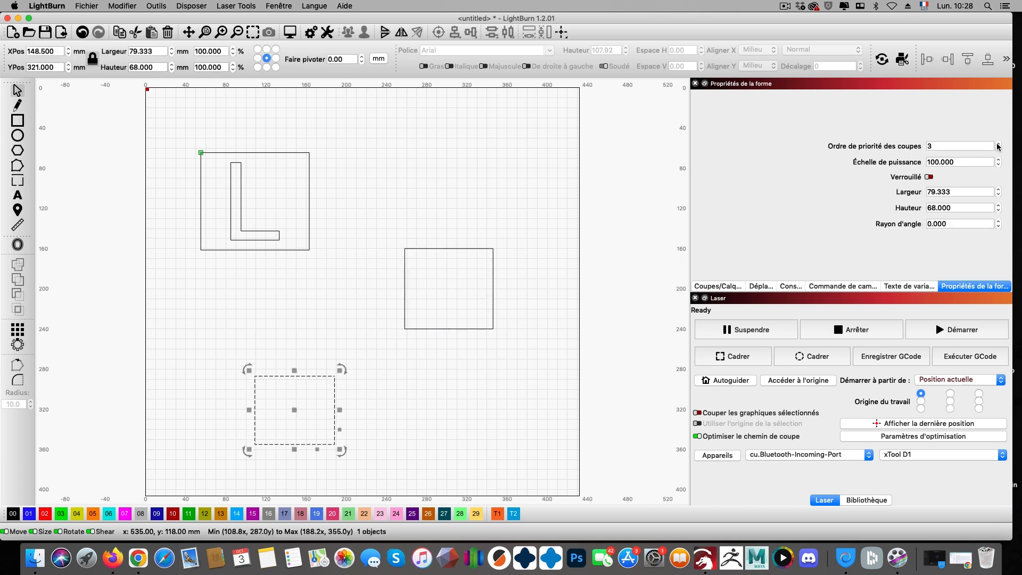
click(998, 150)
click(999, 150)
click(999, 150)
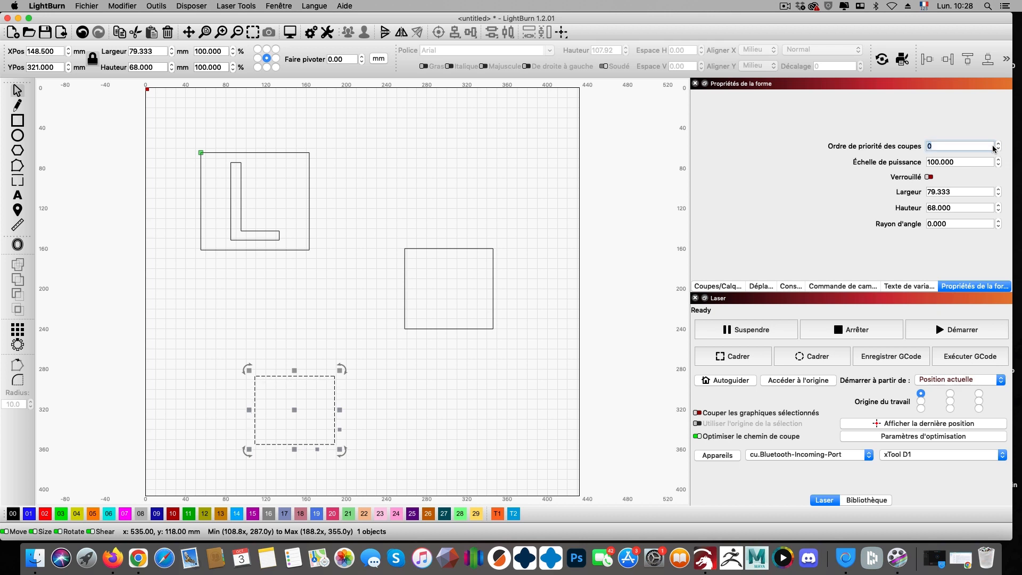
click(230, 183)
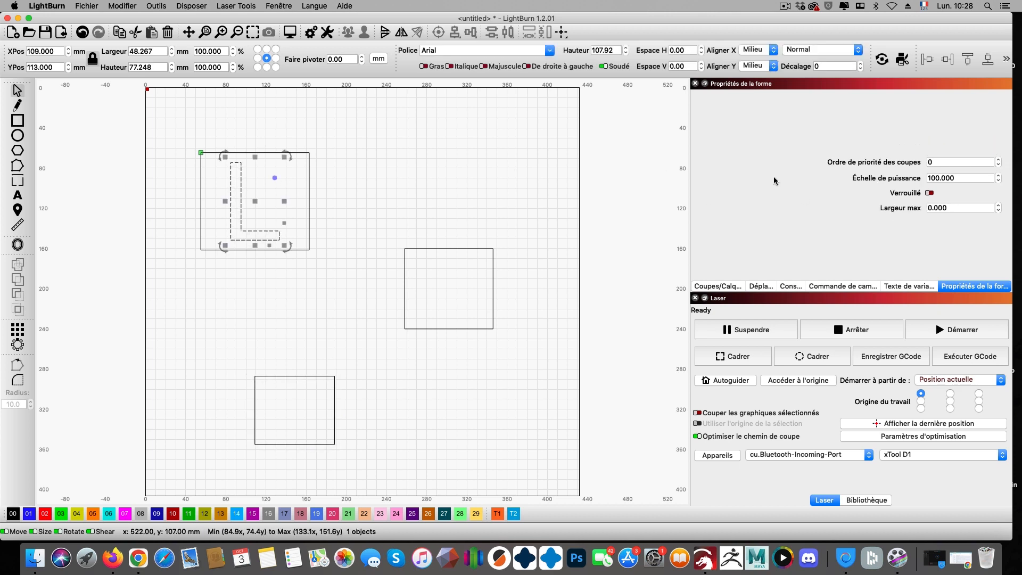
click(309, 188)
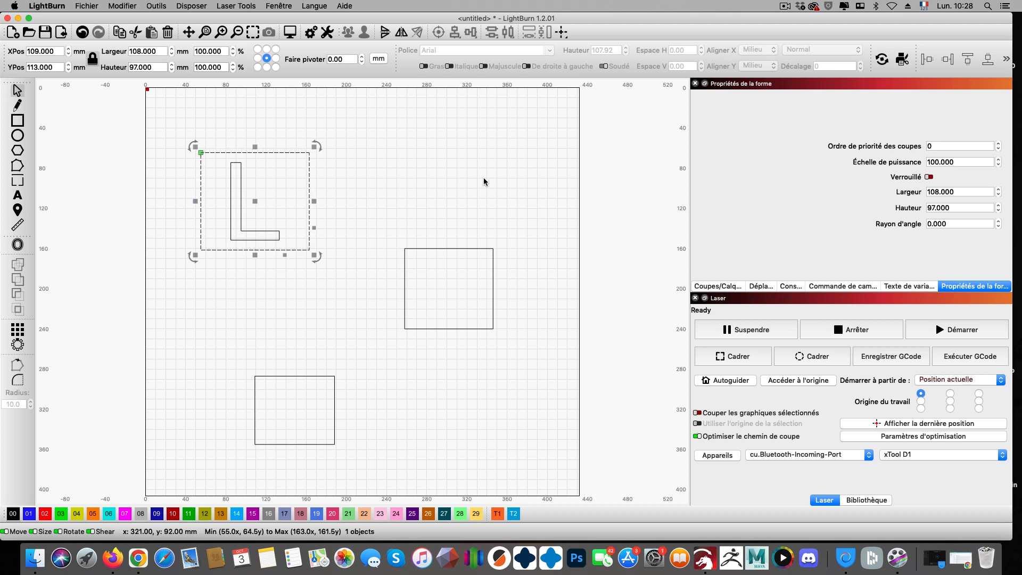
- Show the cut layer list and assign the letter L to the blue layer 01
click(709, 286)
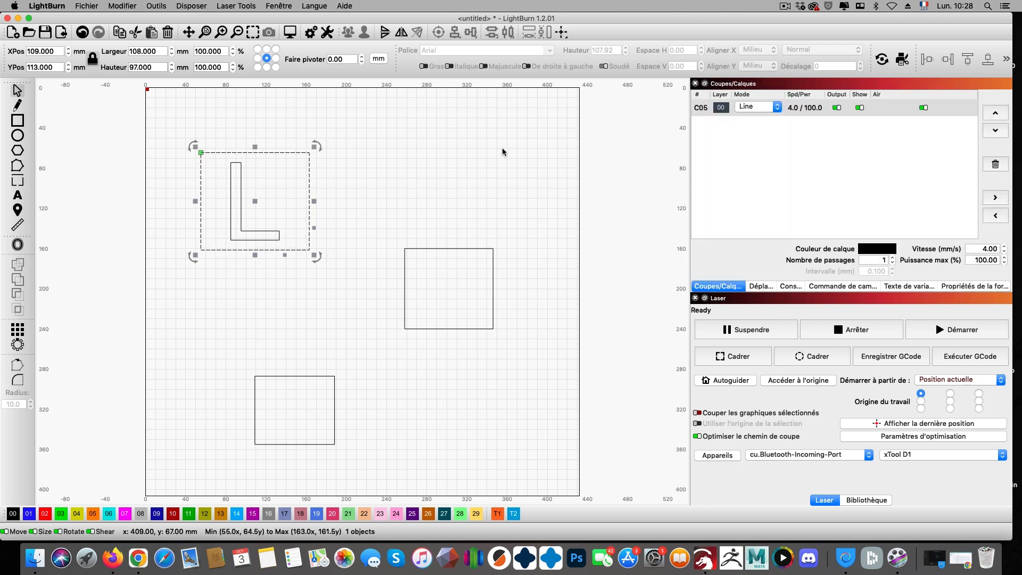
click(240, 178)
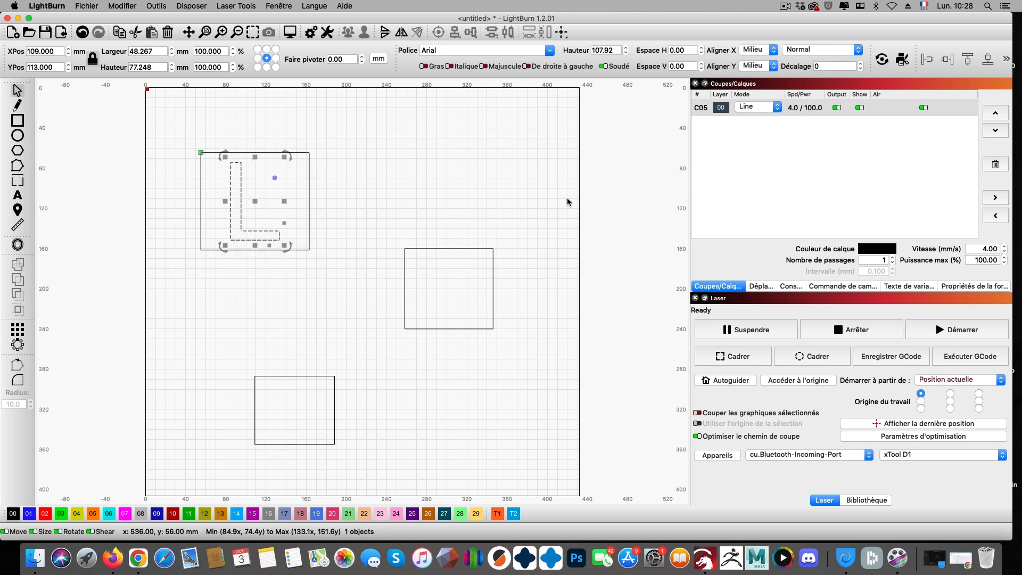
click(29, 514)
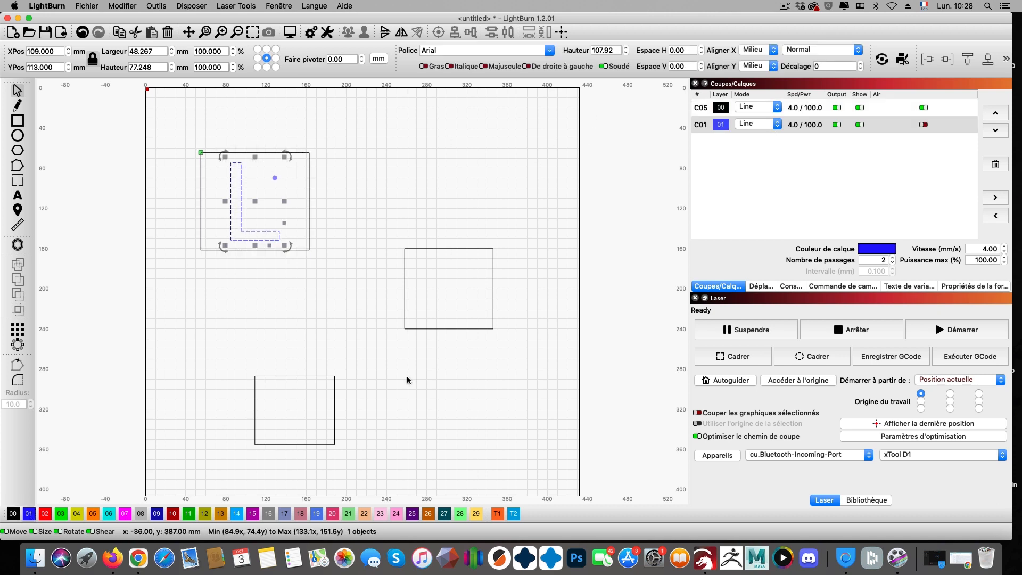
- Toggle the display of the black layer 00 off and on to check which shapes it contains, and deselect the L
click(859, 124)
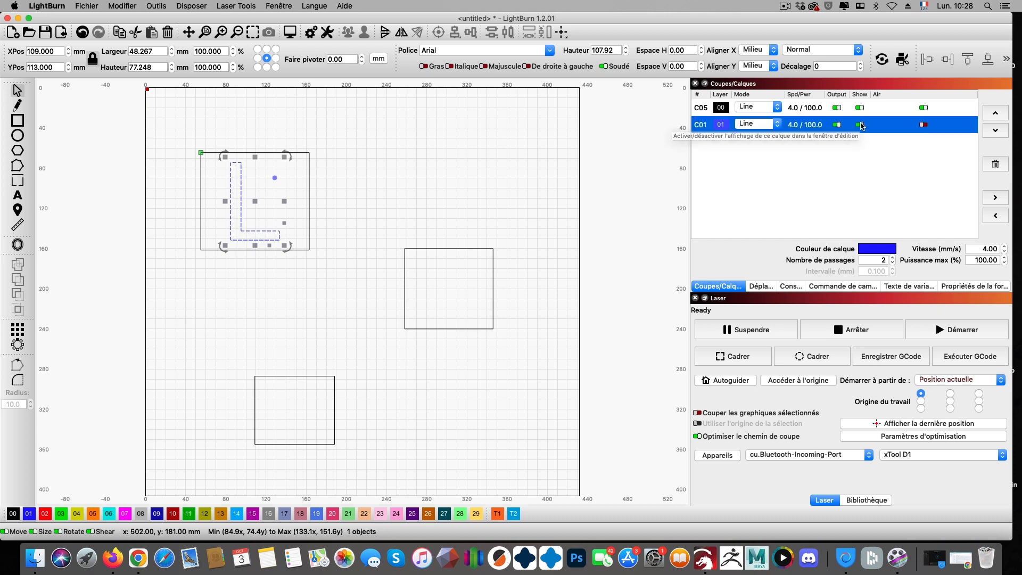
click(860, 124)
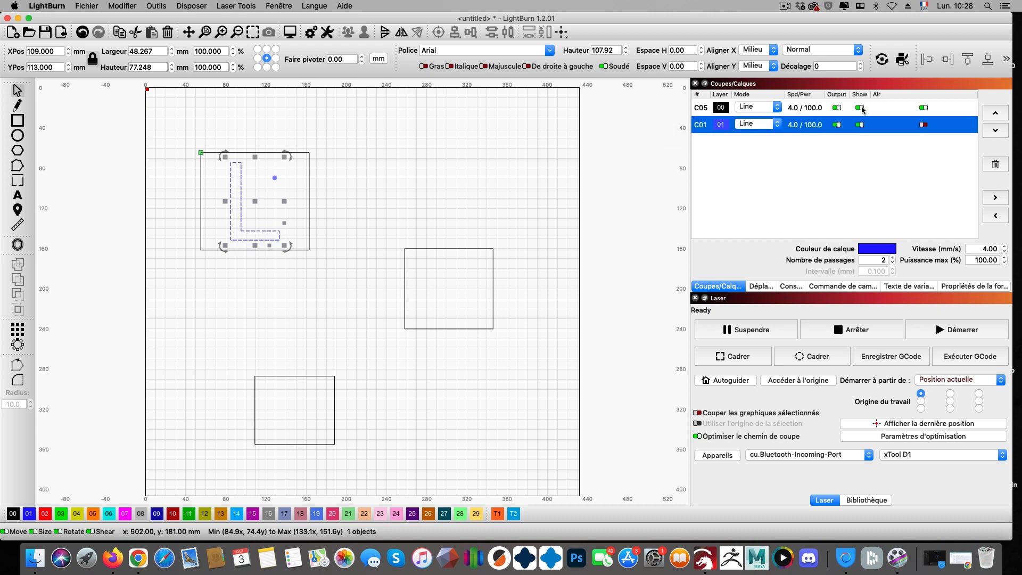
click(860, 108)
click(861, 108)
click(860, 109)
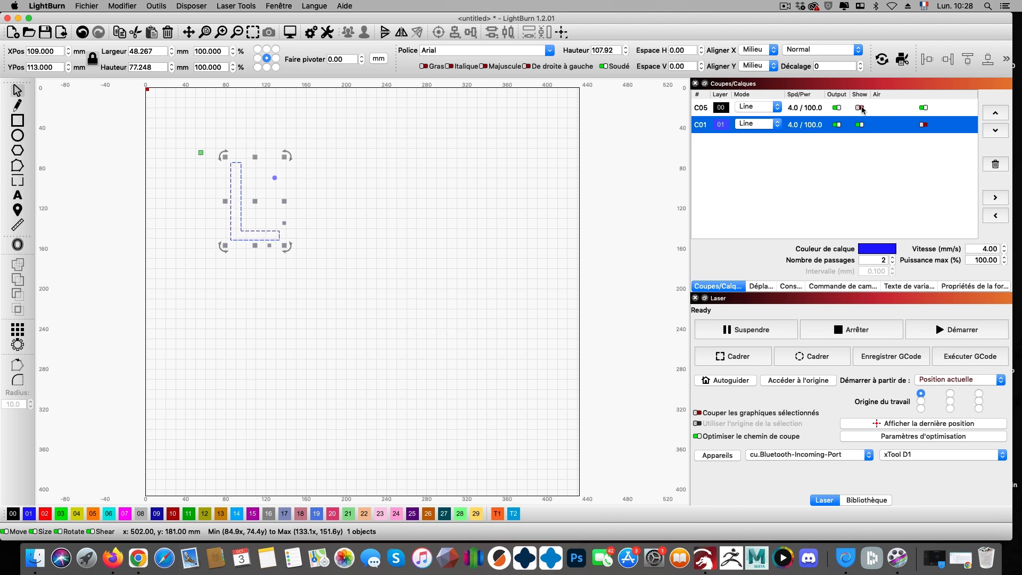
click(861, 108)
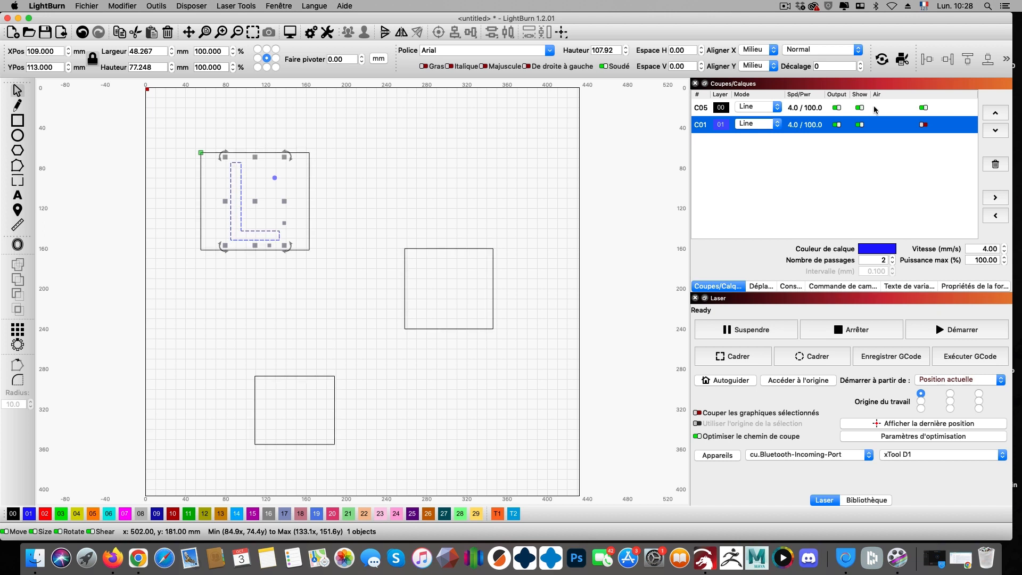
click(378, 218)
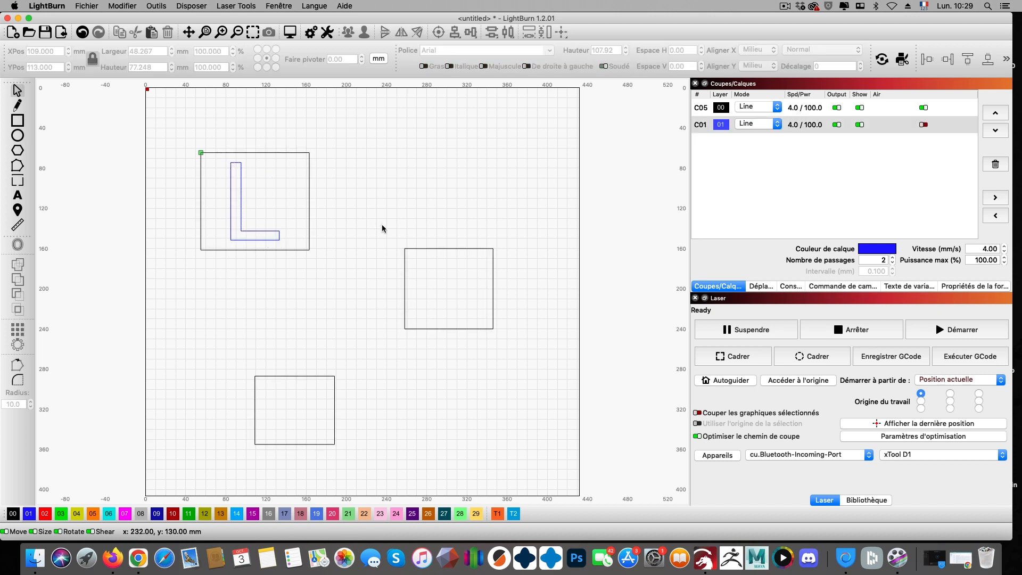
- Assign the 88 × 80 mm rectangle to the red layer 02 and the lower, smallest rectangle to the green layer 03
click(405, 267)
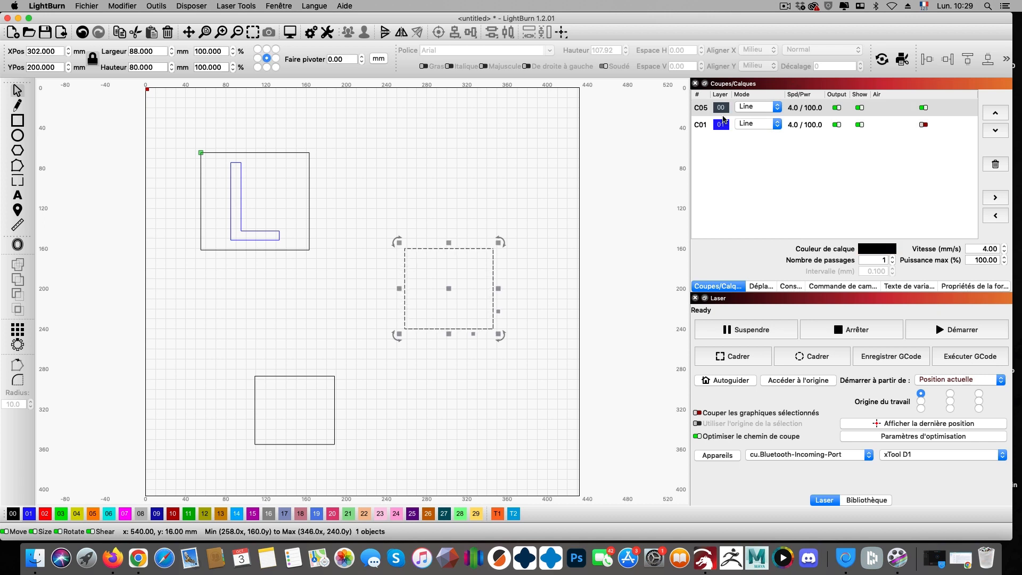
click(45, 514)
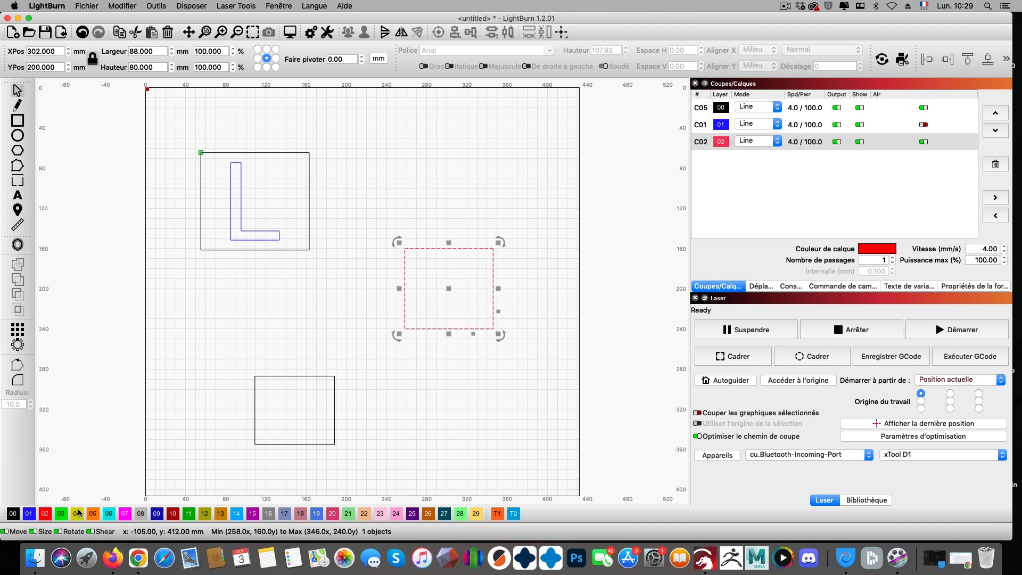
click(335, 410)
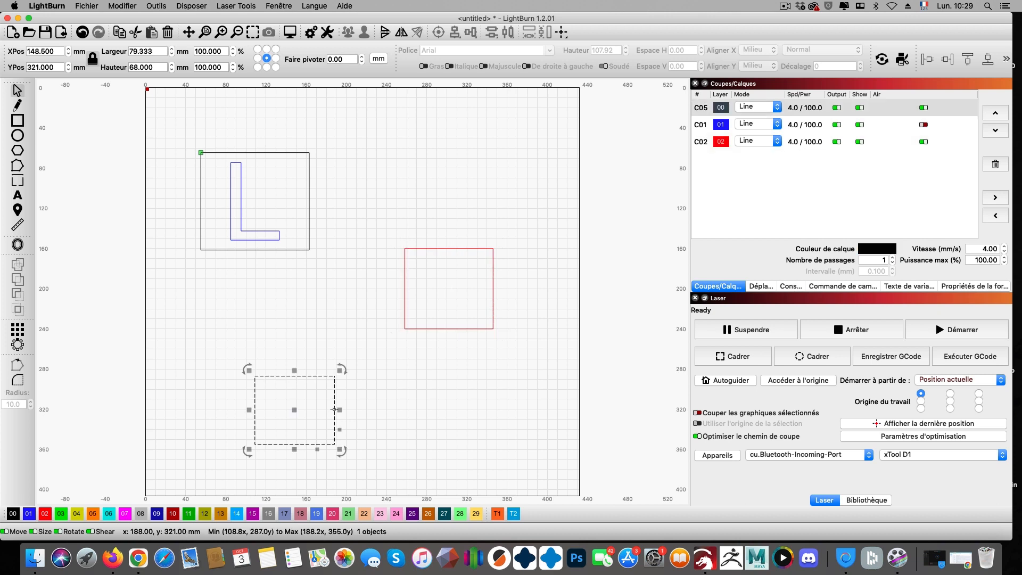
click(66, 513)
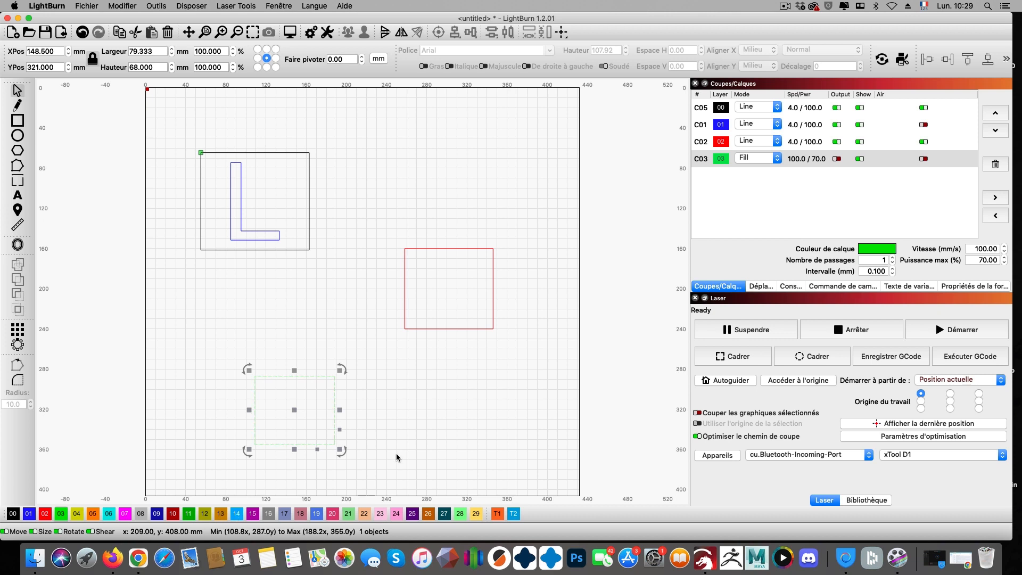
- Inspect the layer list and toggle the display of layers 00 and 01 to check which shape each one holds
click(837, 160)
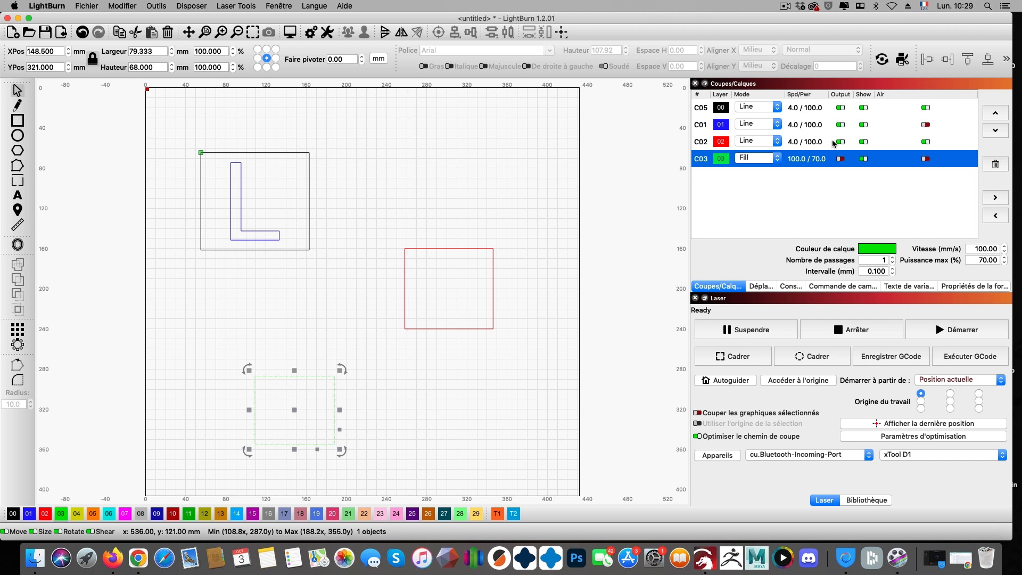
click(814, 108)
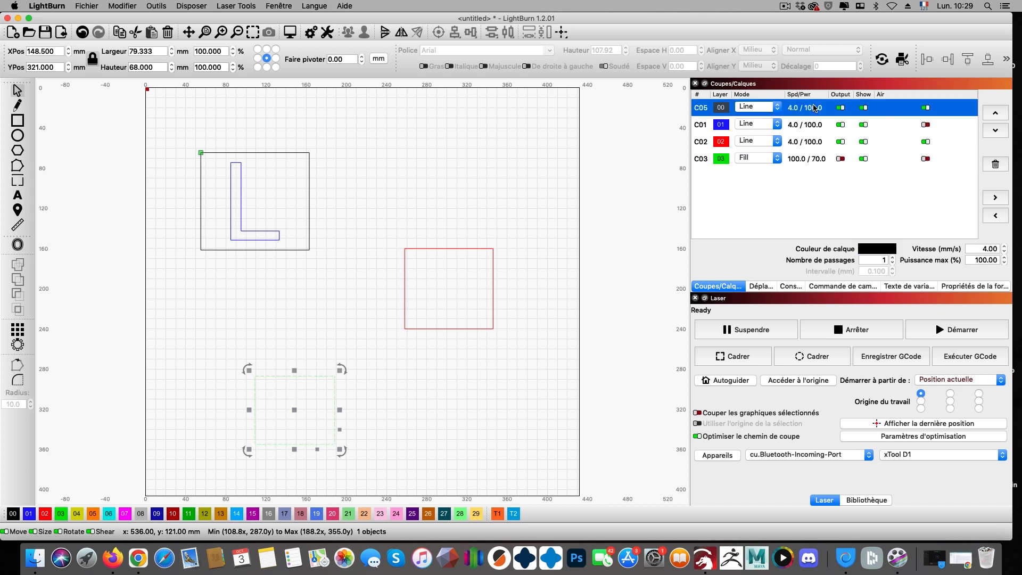
click(864, 108)
click(864, 109)
click(863, 126)
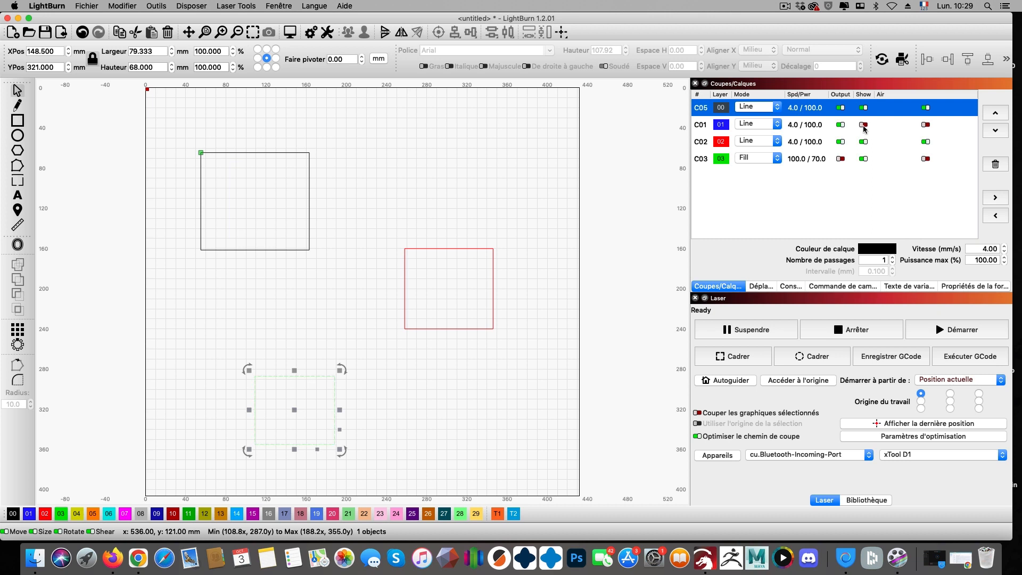
click(863, 126)
click(864, 126)
click(863, 126)
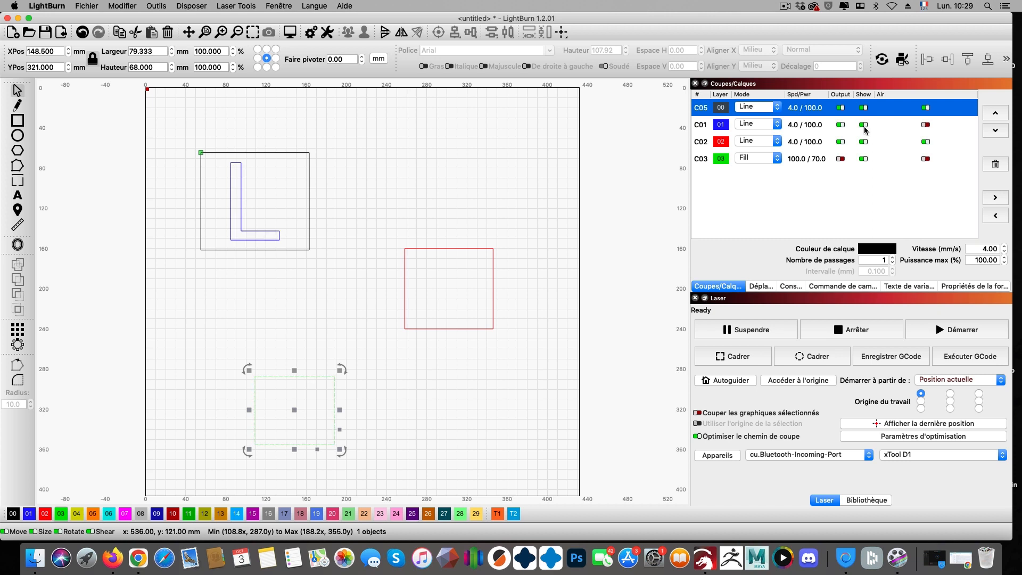
click(892, 127)
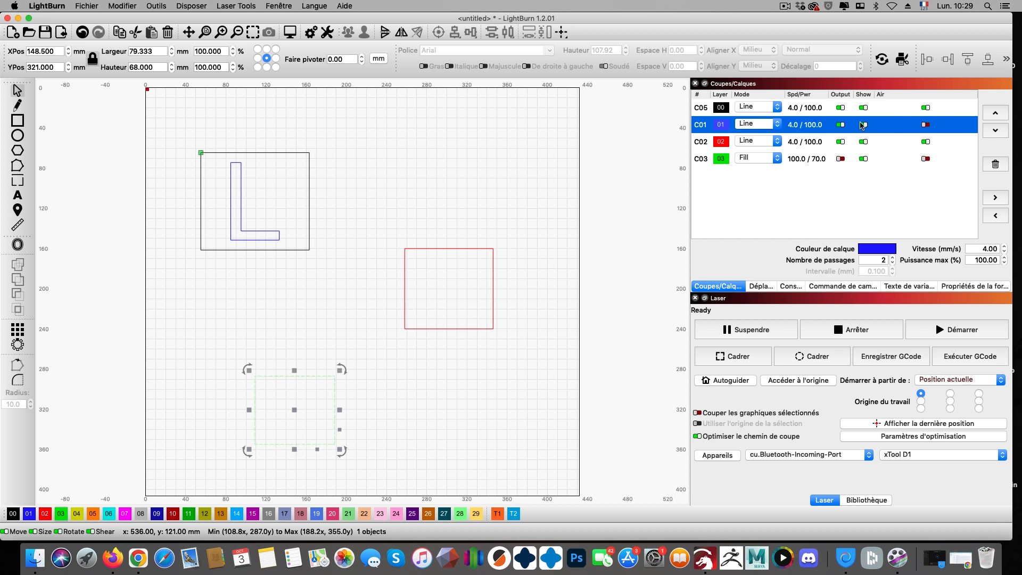
click(888, 110)
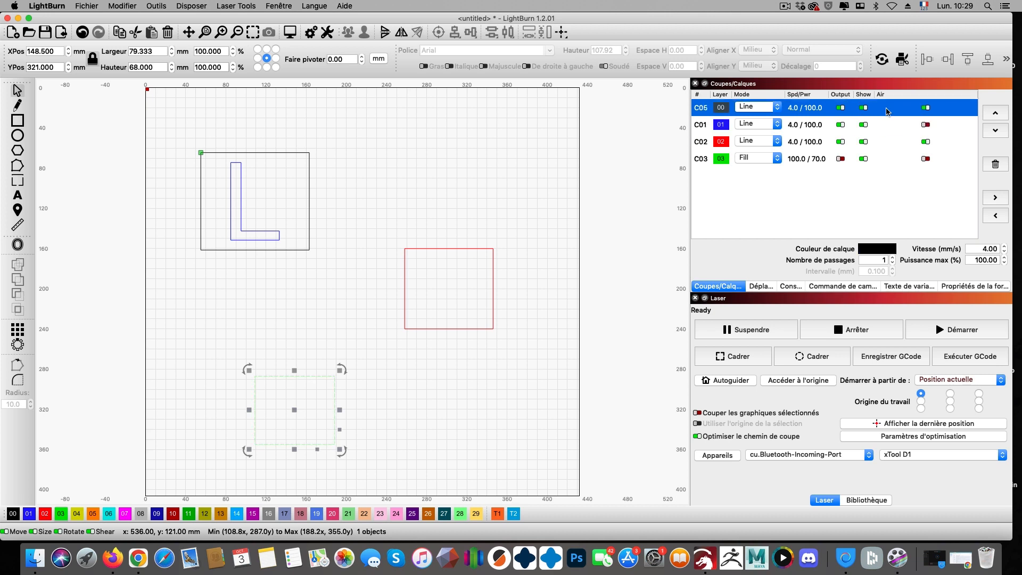
click(864, 125)
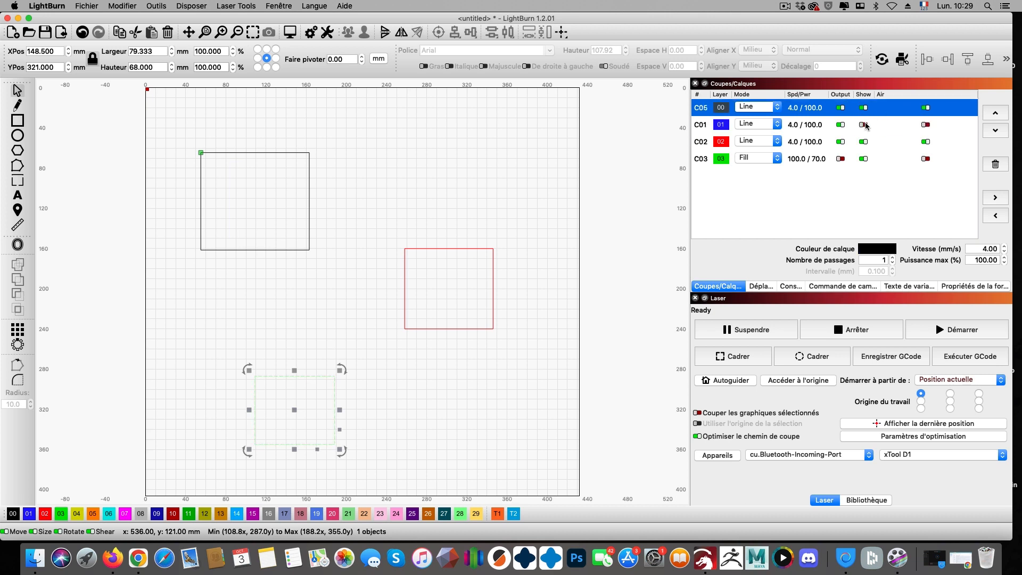
click(863, 124)
click(863, 125)
click(864, 124)
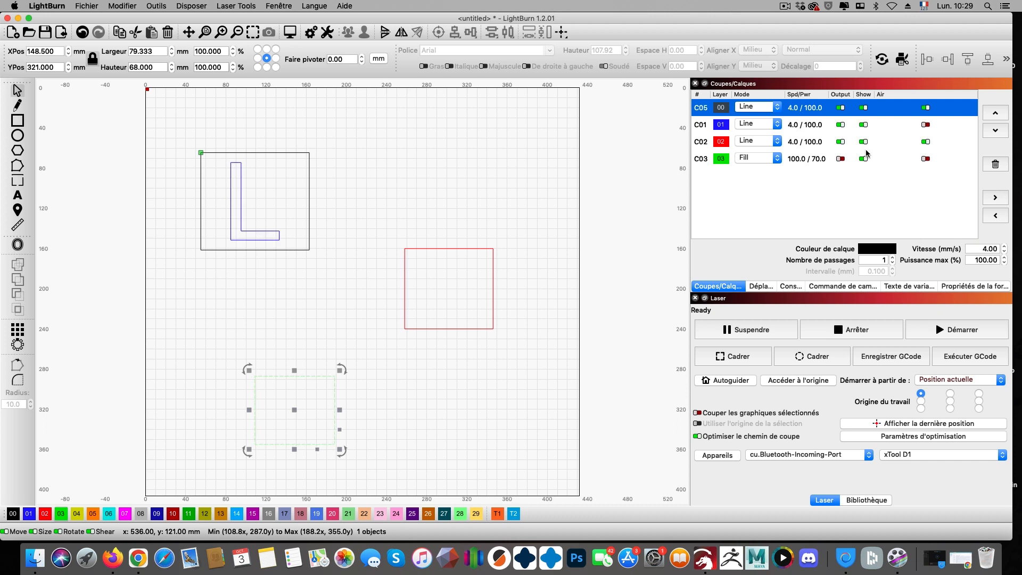
- Check the shapes on the red layer 02 and blue layer 01, and move the blue layer 01 ahead of the black layer 00
click(864, 142)
click(864, 142)
click(873, 126)
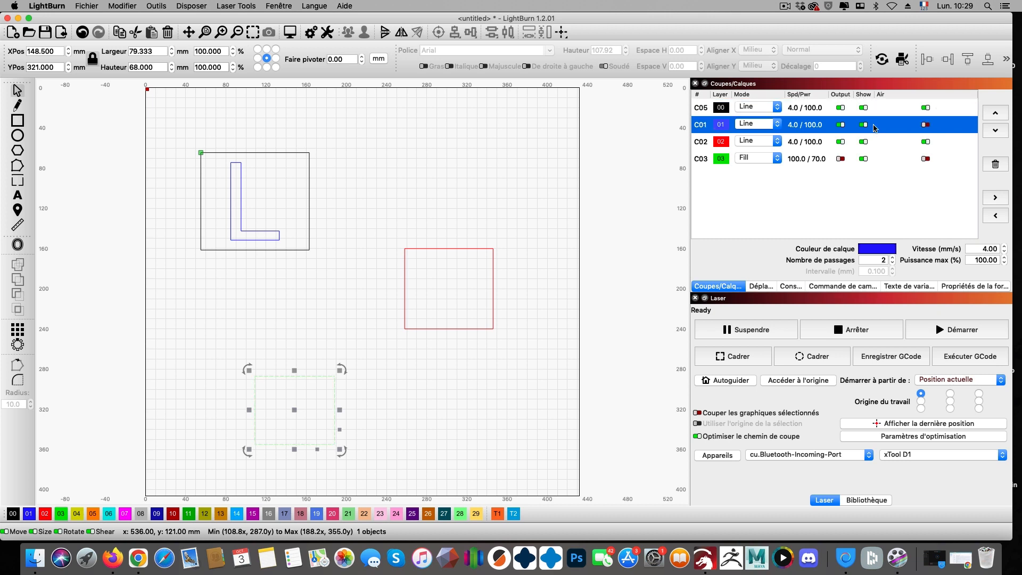
click(863, 125)
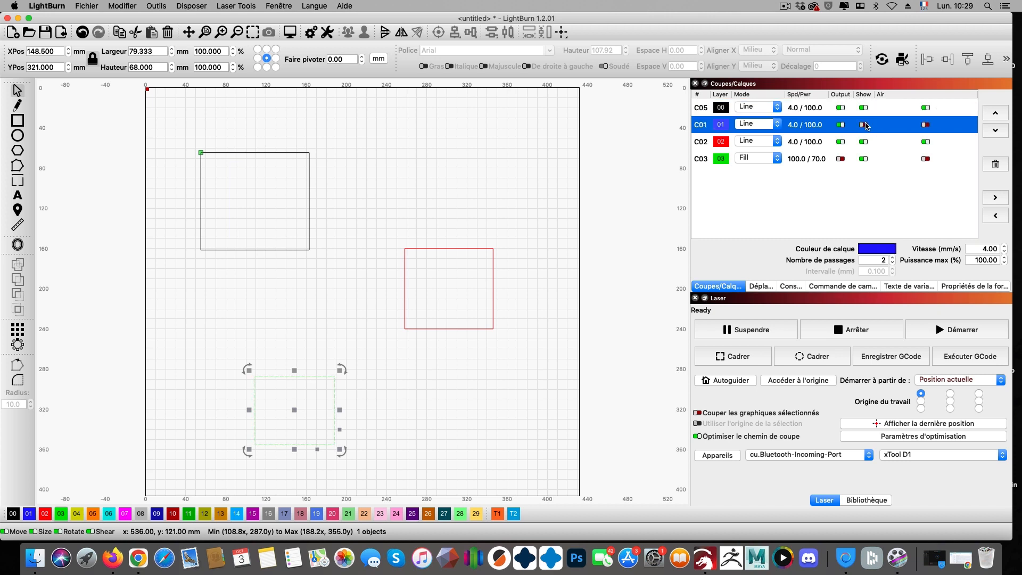
click(863, 125)
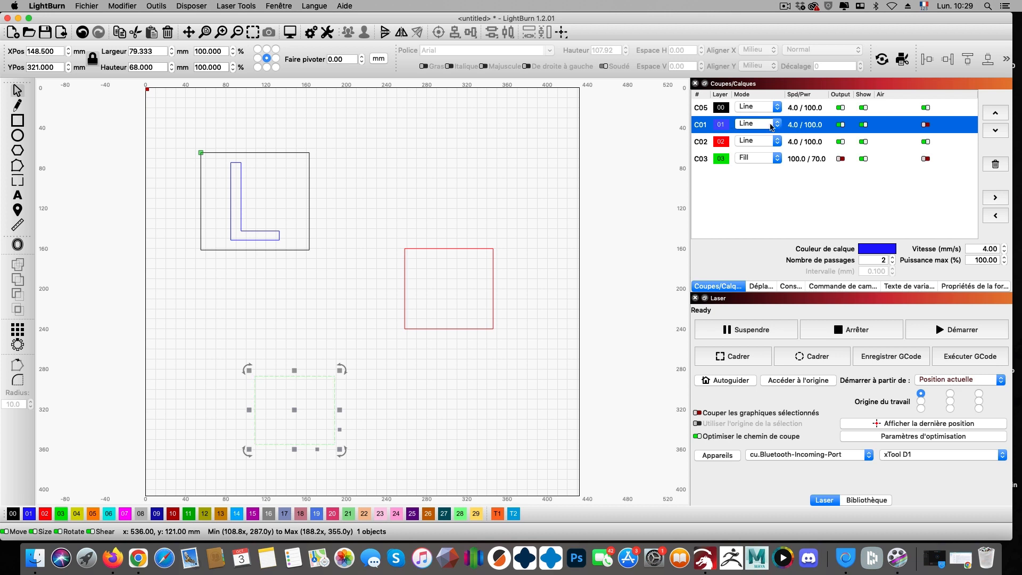
click(996, 114)
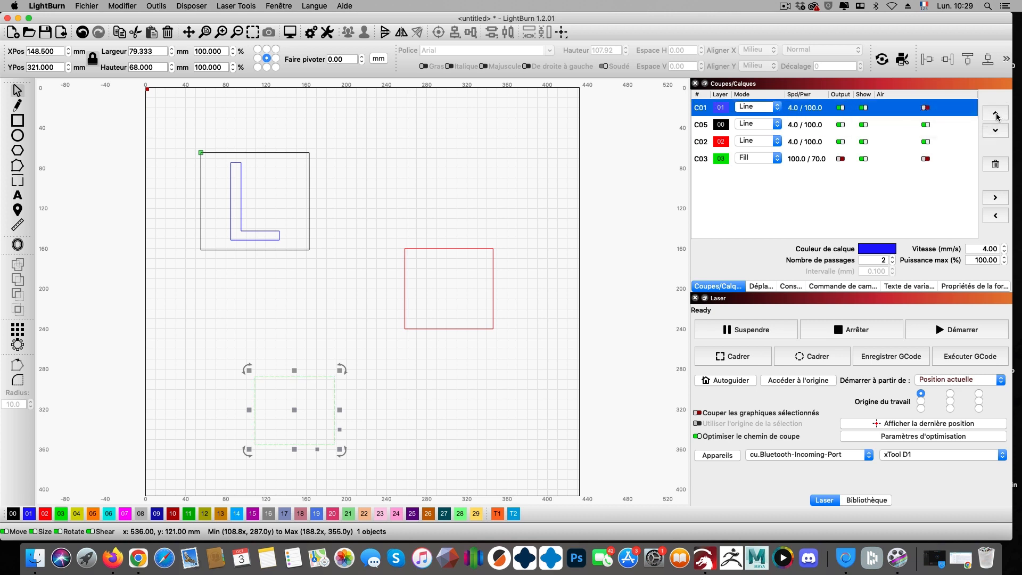
- Toggle the display of layers 01, 00 and 02 in cutting order to check which shape each one contains
click(864, 108)
click(863, 108)
click(814, 128)
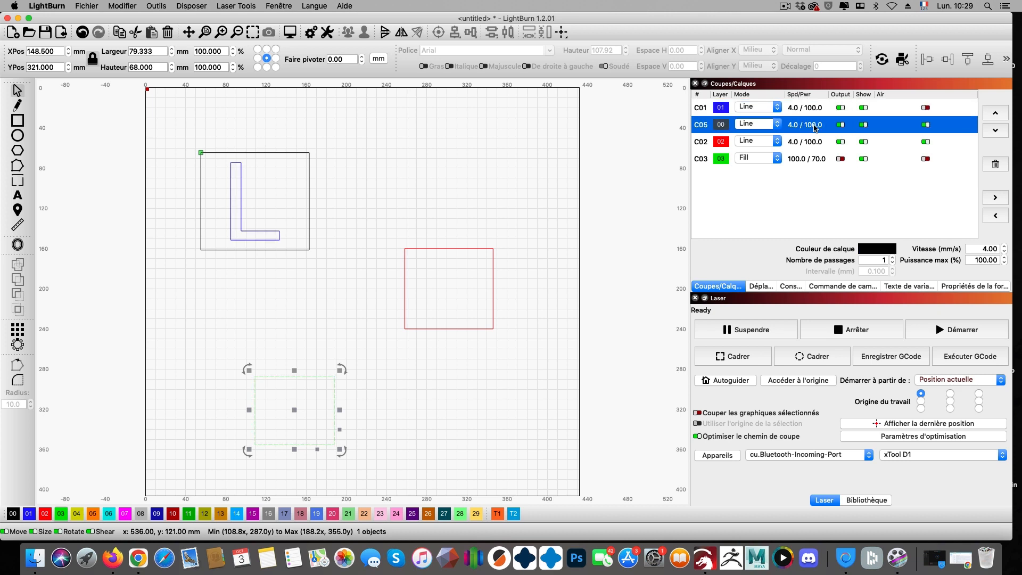
click(863, 124)
click(863, 125)
click(881, 143)
click(863, 141)
click(864, 141)
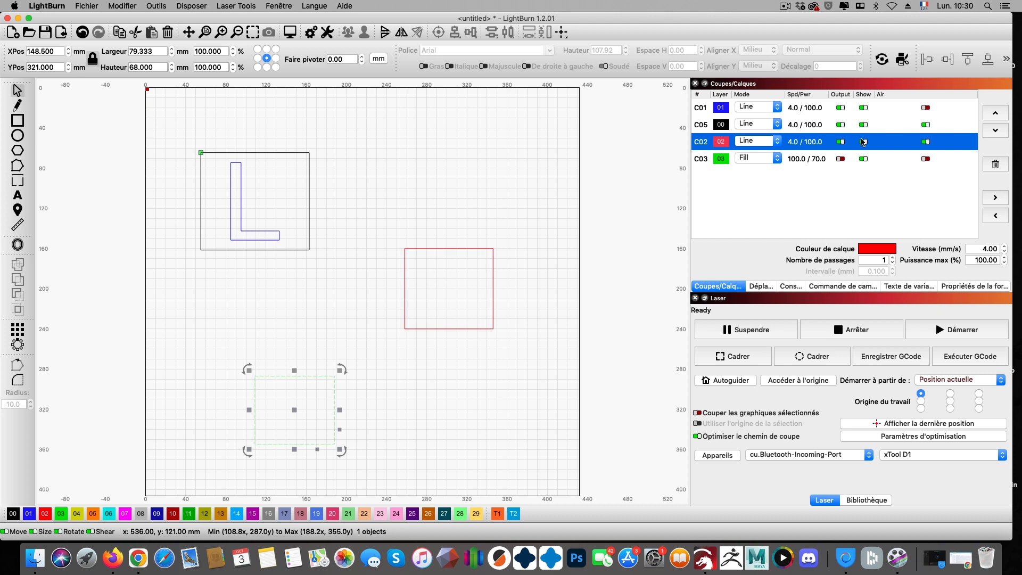
- Enable the output of the green layer 03 and move it ahead of the red layer 02 in the cutting order
click(840, 159)
click(863, 159)
click(913, 156)
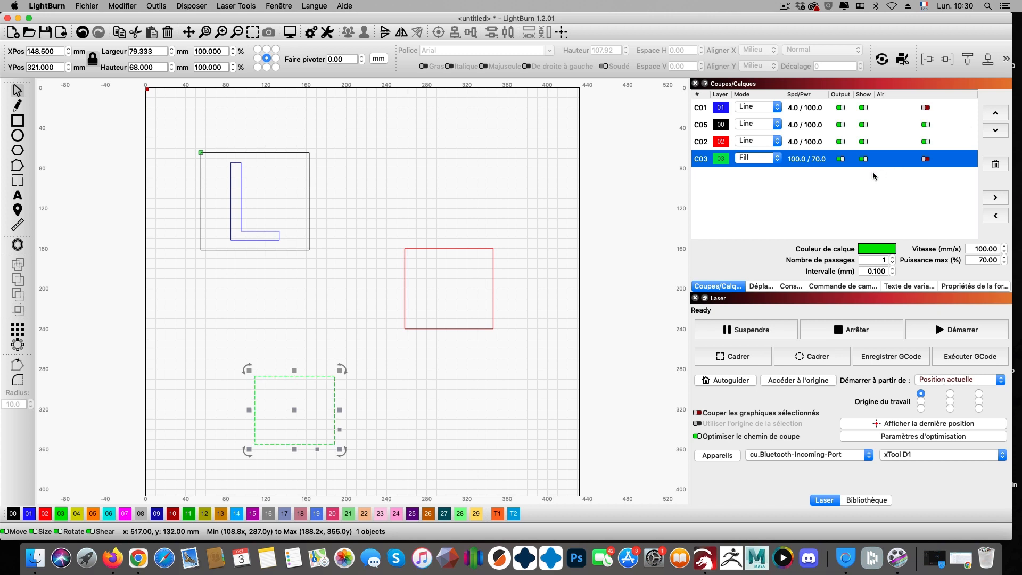
click(994, 115)
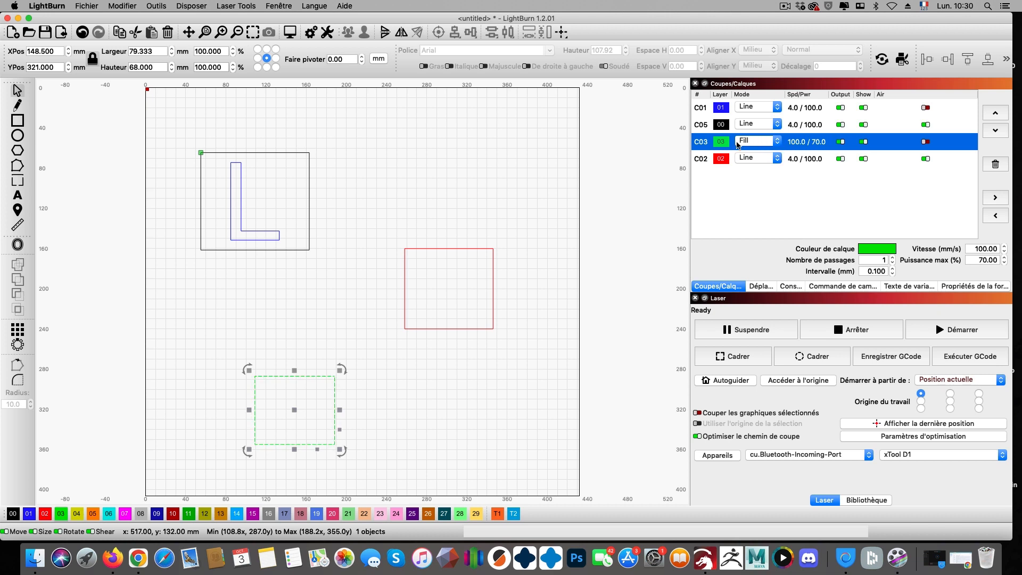
- Set the green layer 03 to Line mode and the blue layer 01 to Fill mode
click(770, 143)
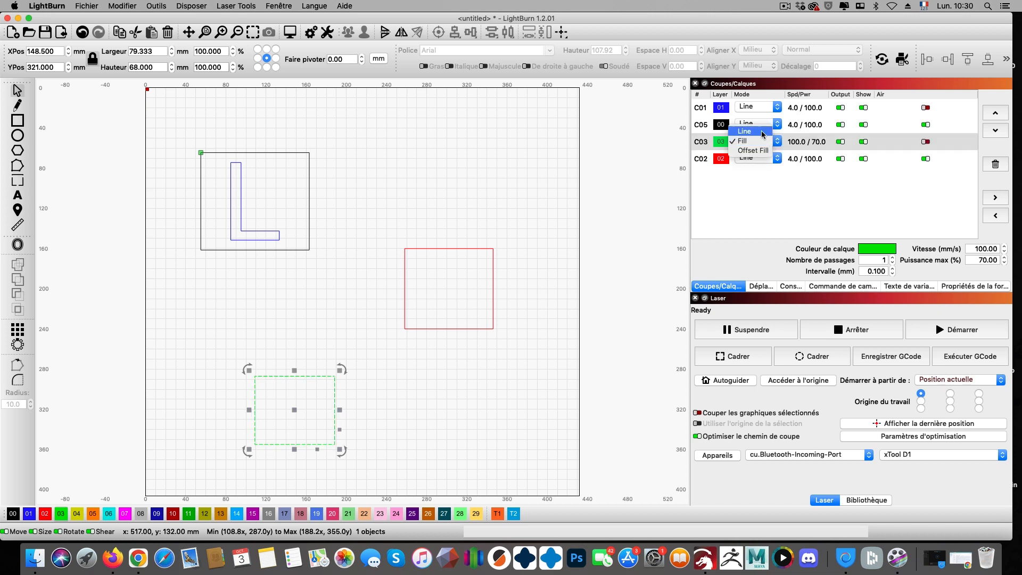
click(745, 131)
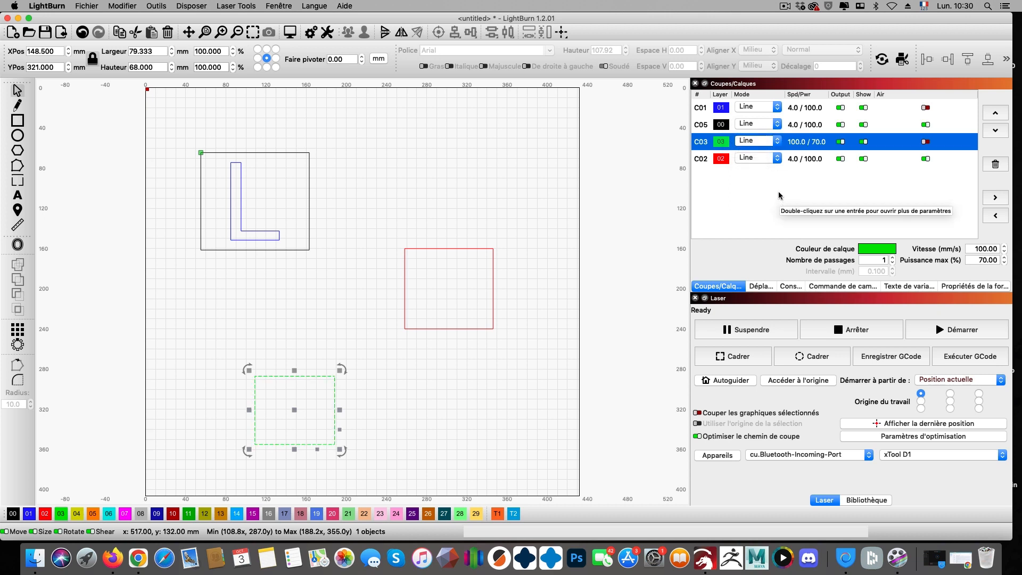
click(809, 108)
click(756, 107)
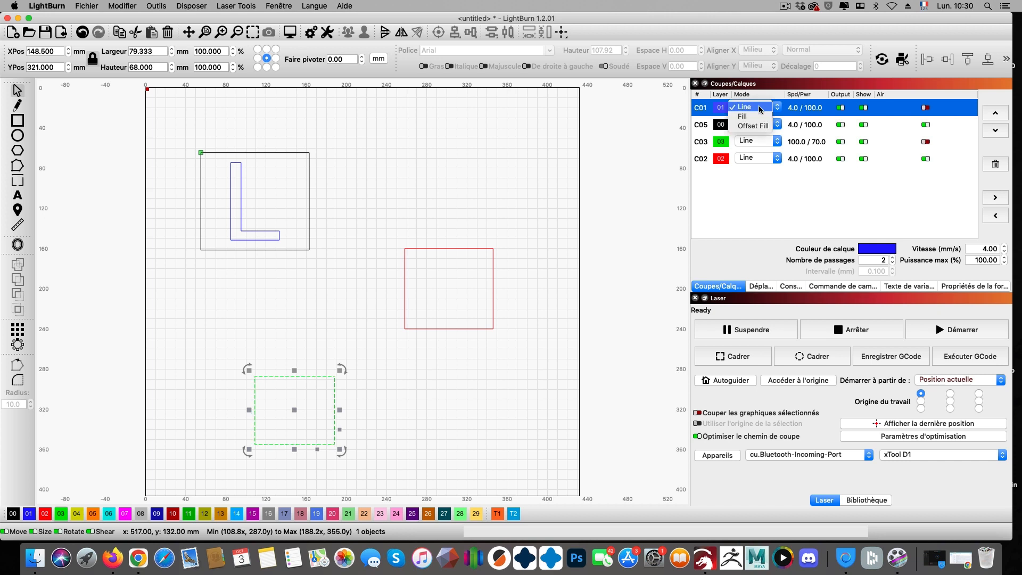
click(755, 116)
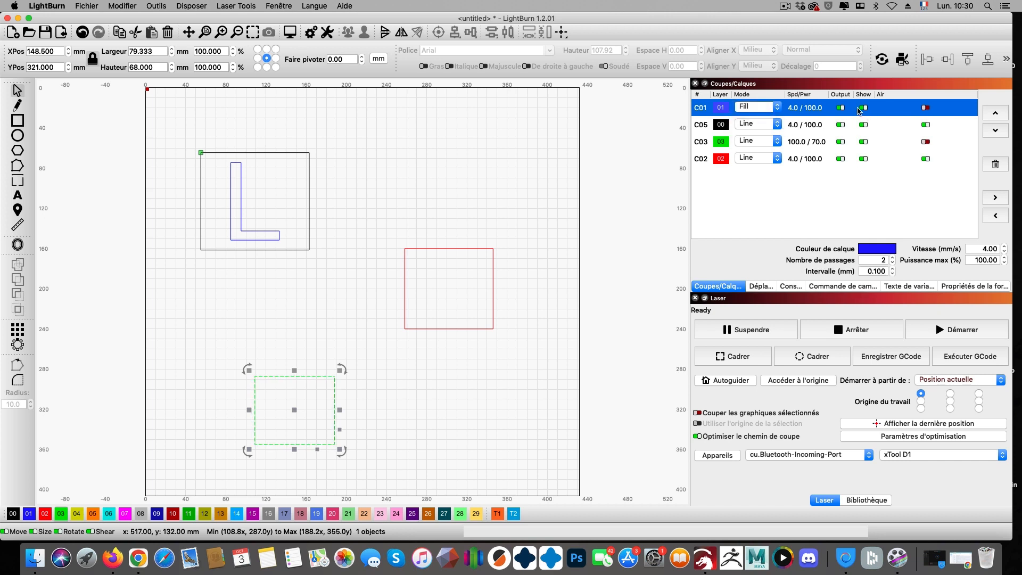
- Disable the laser output of all four layers and deselect the green rectangle
click(839, 108)
click(841, 126)
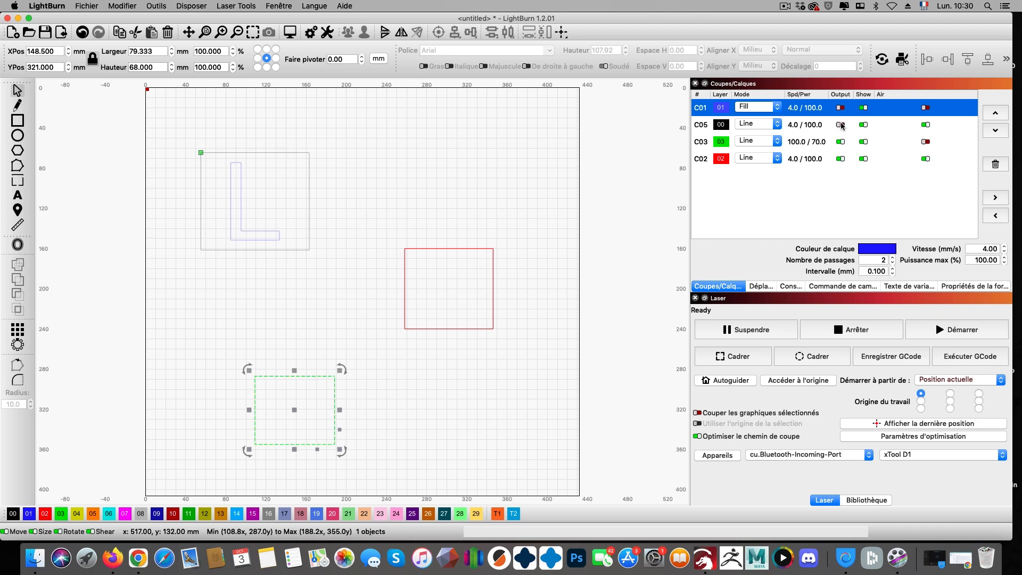
click(840, 158)
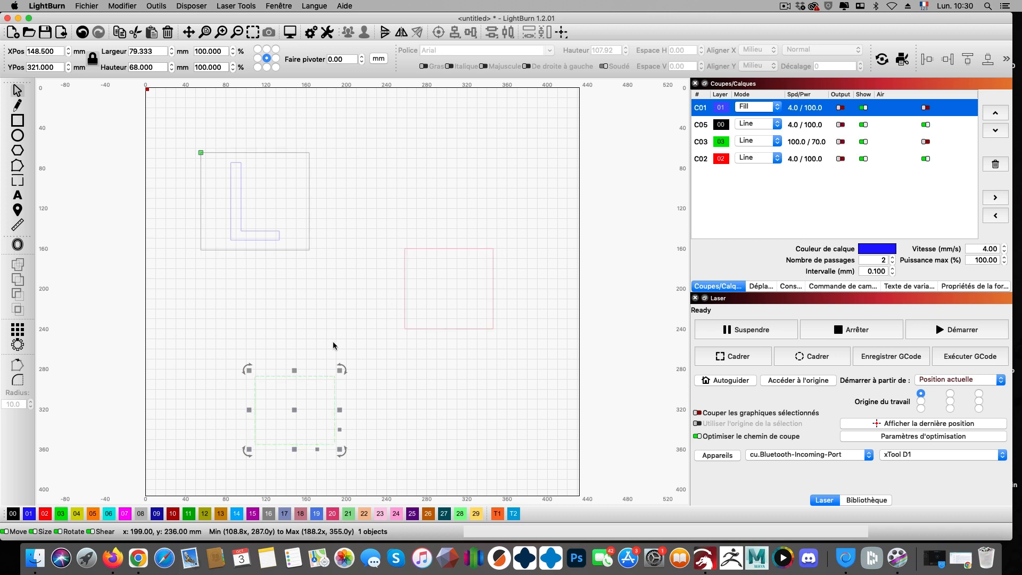
click(308, 300)
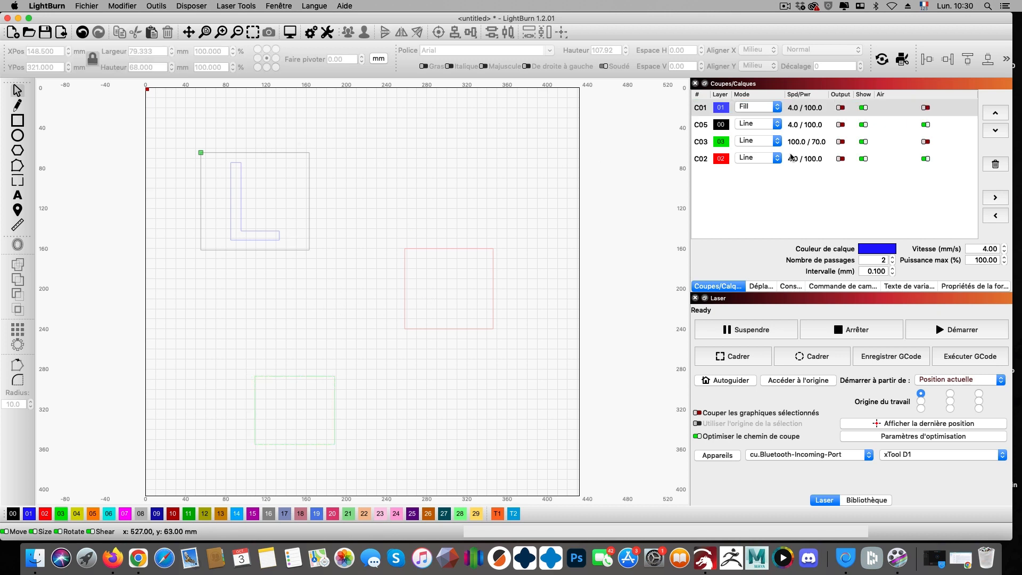
- Toggle the display of the blue layer 01 and the black layer 00 off and on to check their shapes
click(863, 108)
click(863, 108)
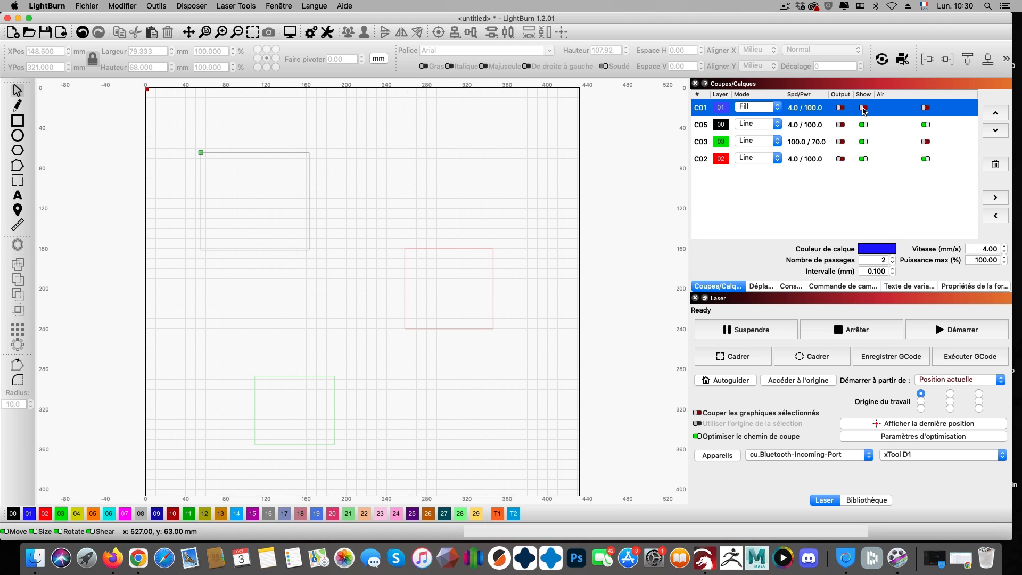
click(863, 109)
click(863, 125)
click(864, 125)
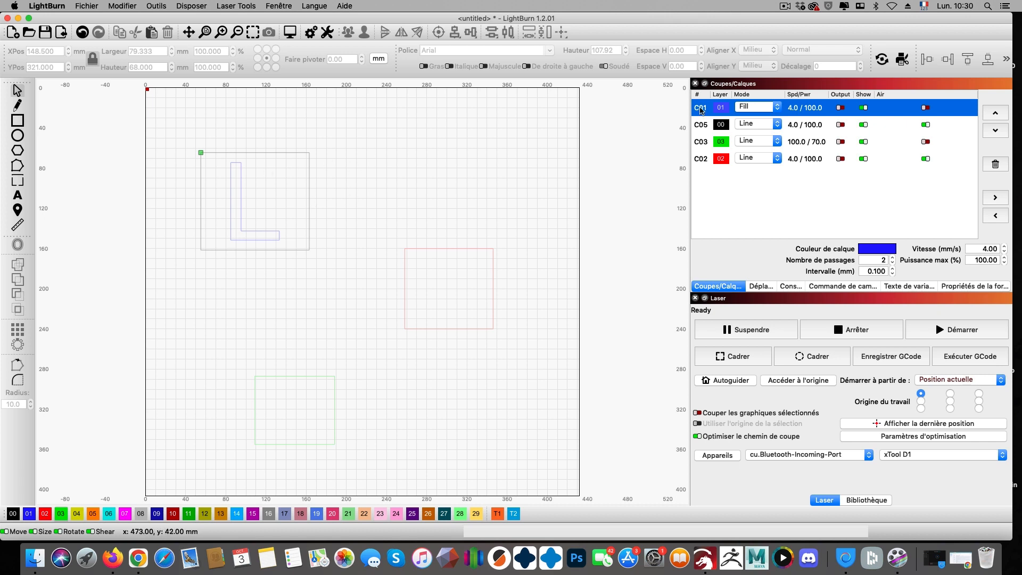
- Switch the blue layer 01's output on and off and hide and show its shape to compare the two settings
click(841, 108)
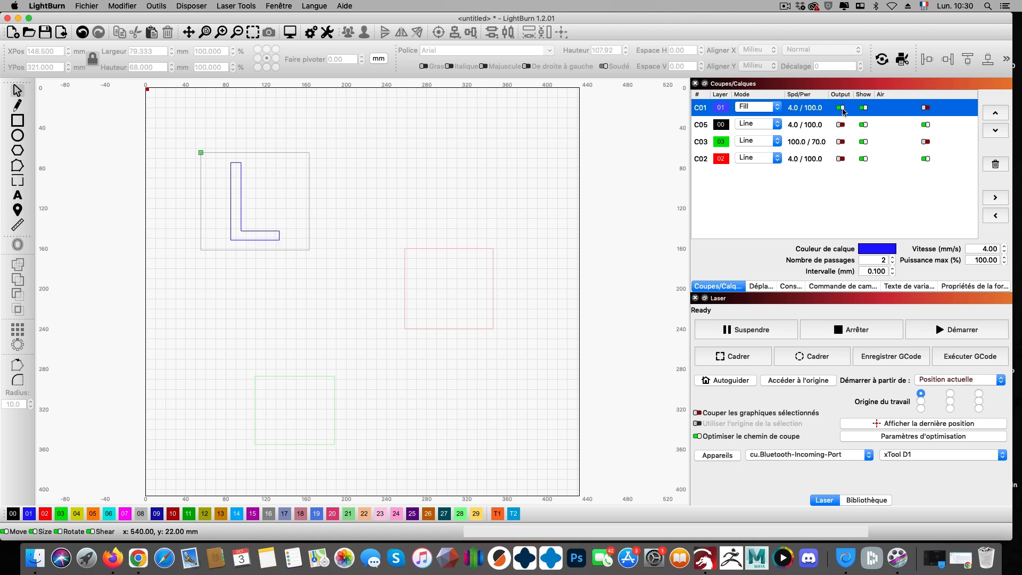
click(863, 109)
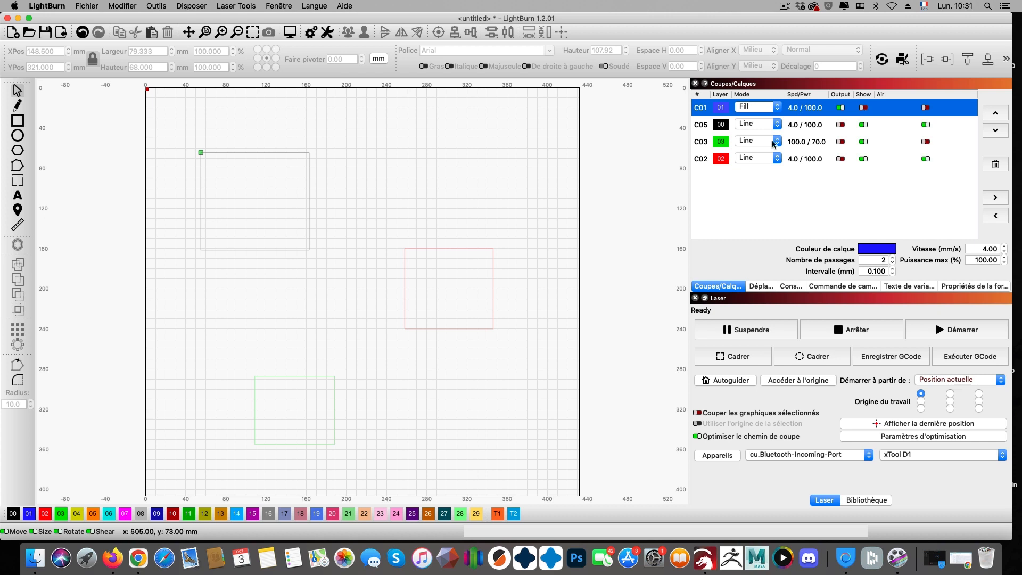
click(841, 108)
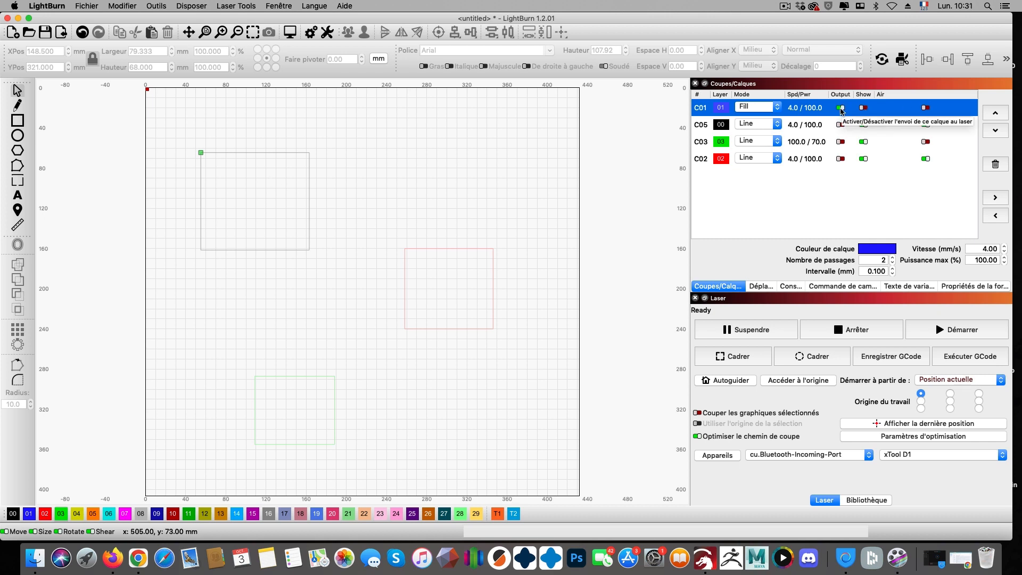
click(863, 108)
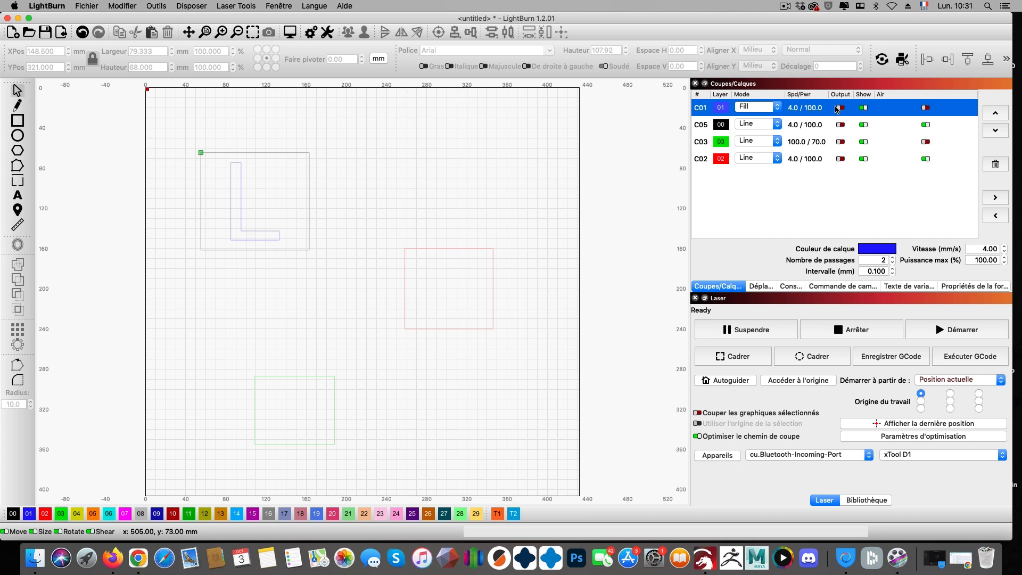
- Re-enable the laser output of layers 01, 00, 03 and 02
click(840, 109)
click(840, 125)
click(840, 141)
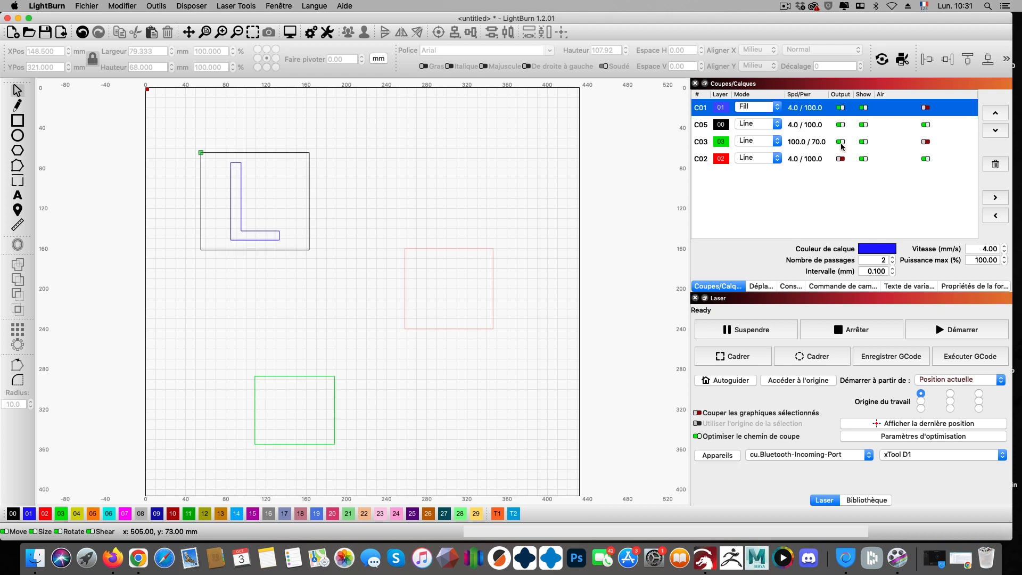
click(840, 158)
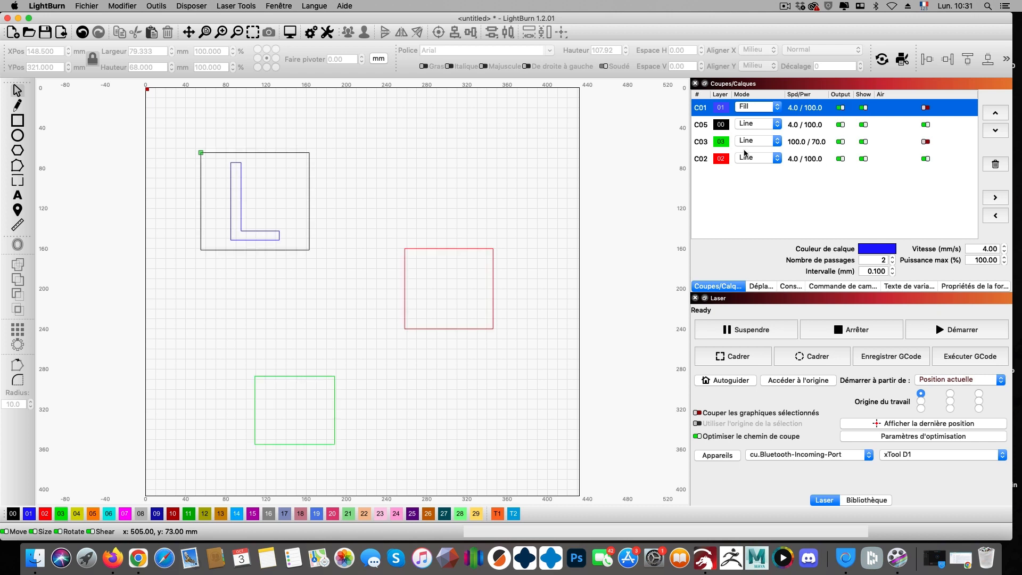
- Open the cut preview and scrub through the simulation to check the cutting order of the layers, and close it
click(292, 35)
mouse_move(199, 346)
mouse_down()
mouse_move(121, 344)
mouse_move(292, 355)
mouse_move(644, 346)
mouse_move(606, 347)
mouse_move(630, 346)
mouse_up()
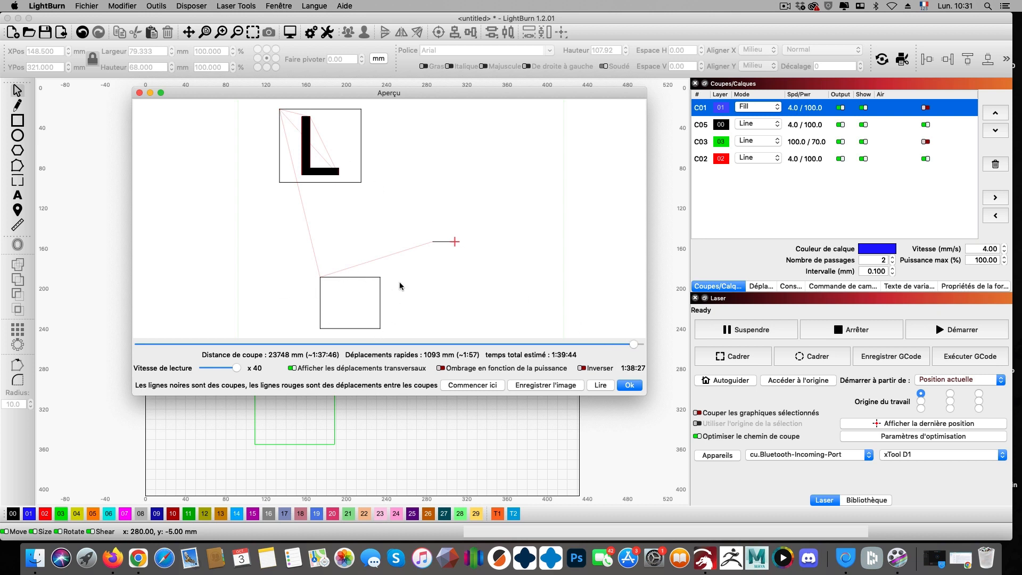
drag(633, 344, 631, 346)
click(629, 385)
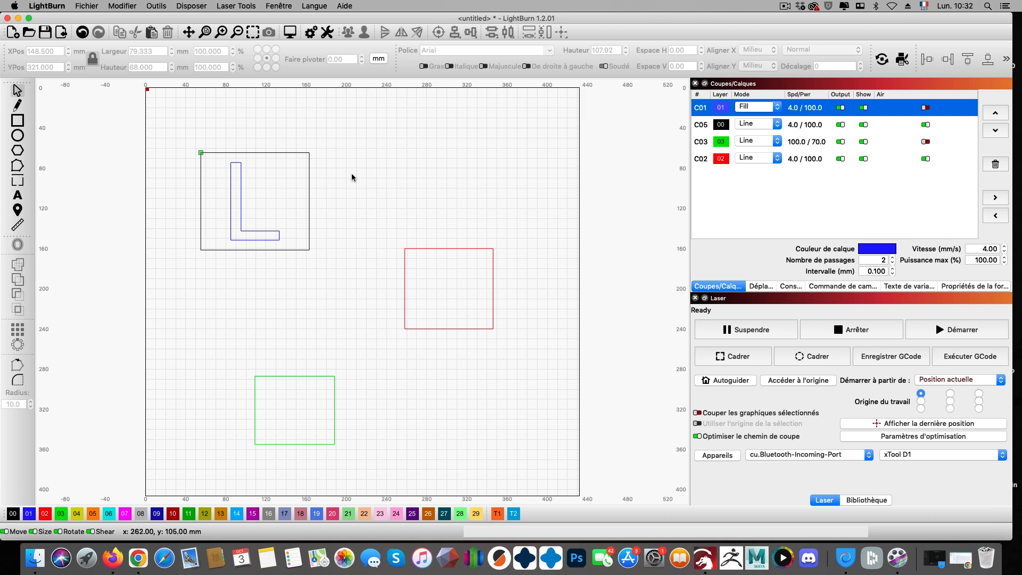
- Show the shape properties and set the corner radius of the red 88 × 80 mm rectangle to 23 mm
click(969, 289)
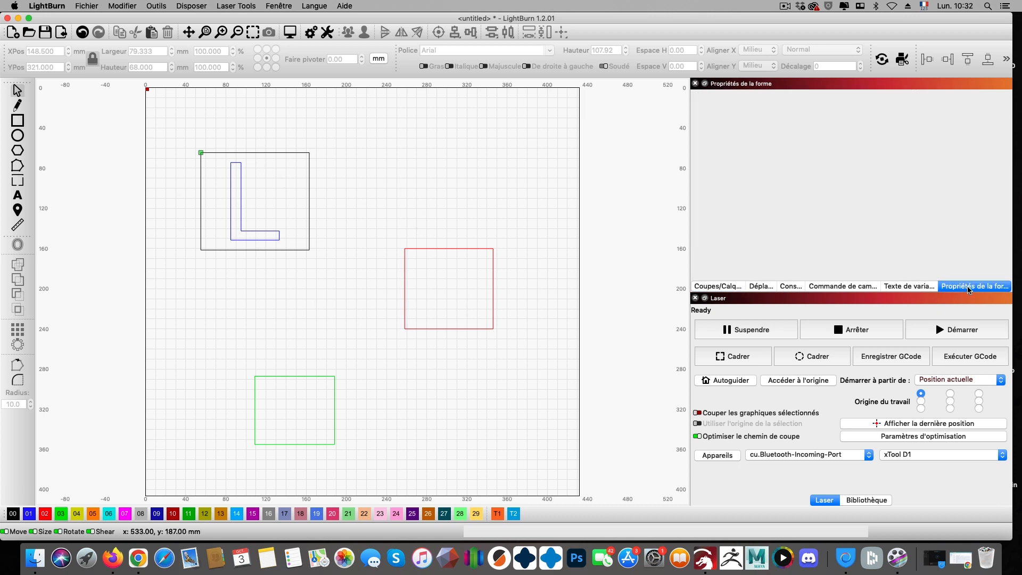
click(492, 260)
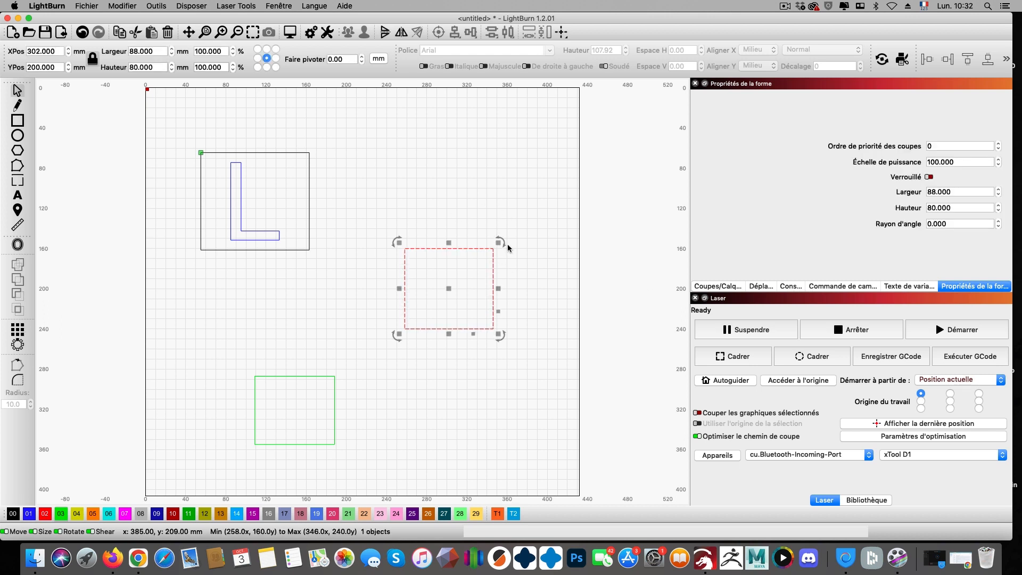
click(999, 221)
click(999, 221)
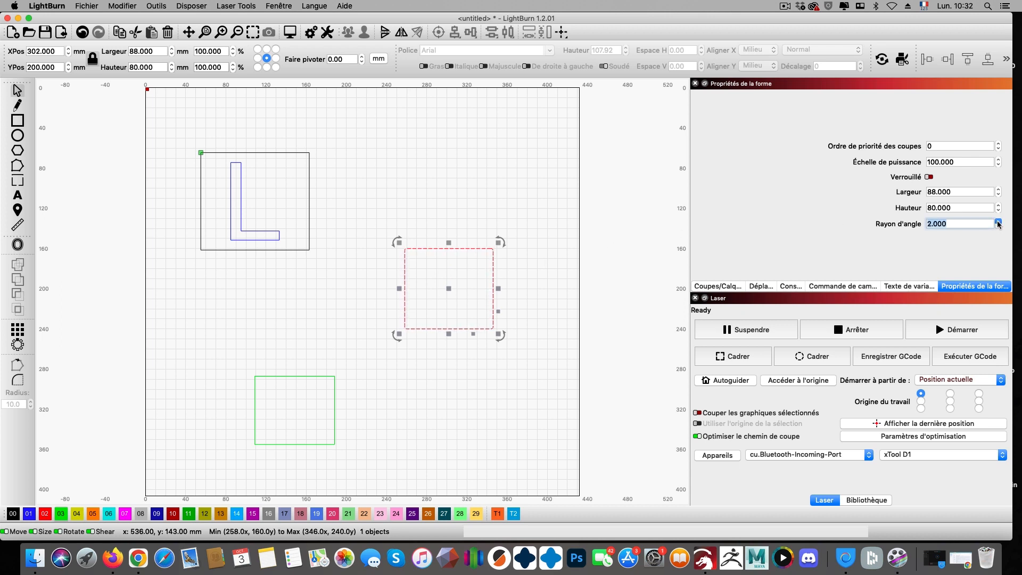
click(999, 221)
click(998, 221)
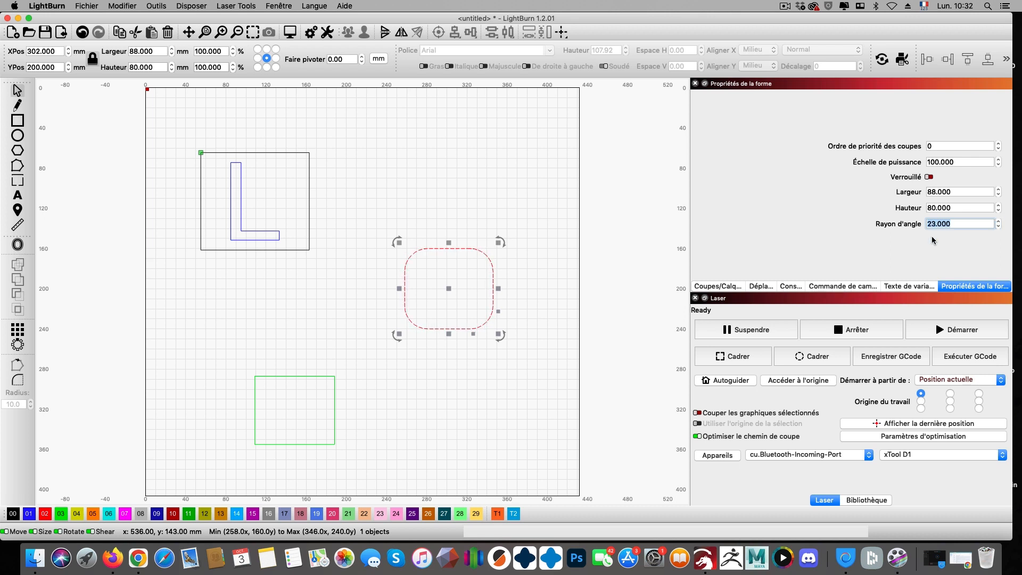
click(355, 349)
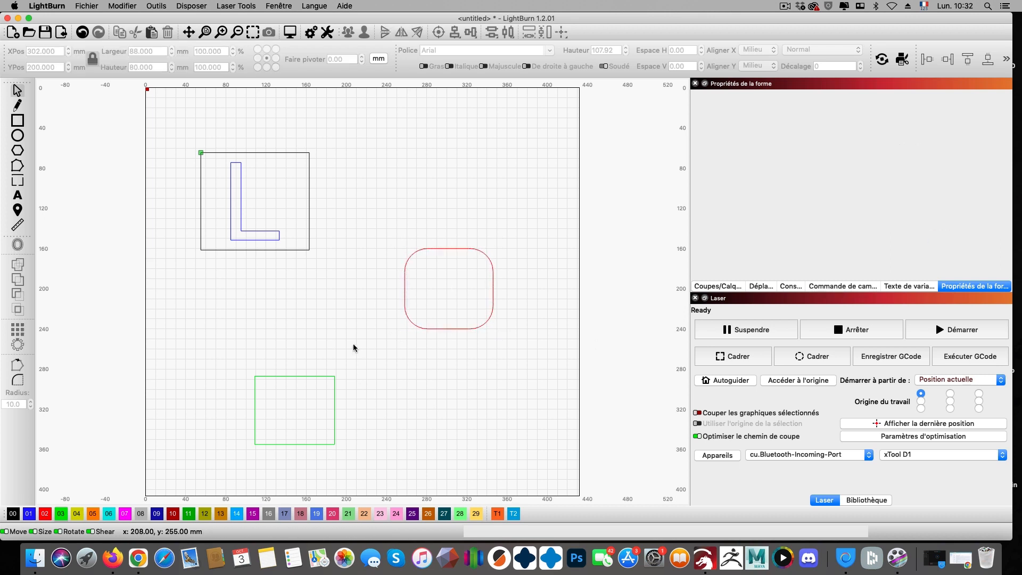
- Draw a rectangle of about 118 × 123 mm around the rounded red rectangle
click(18, 120)
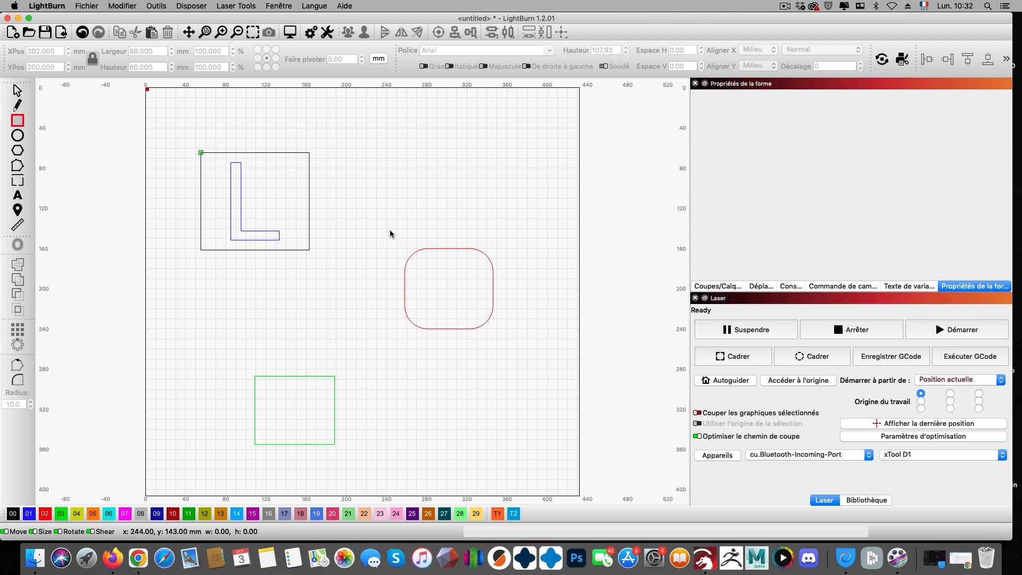
mouse_move(390, 231)
mouse_down()
mouse_move(436, 316)
mouse_move(509, 355)
mouse_up()
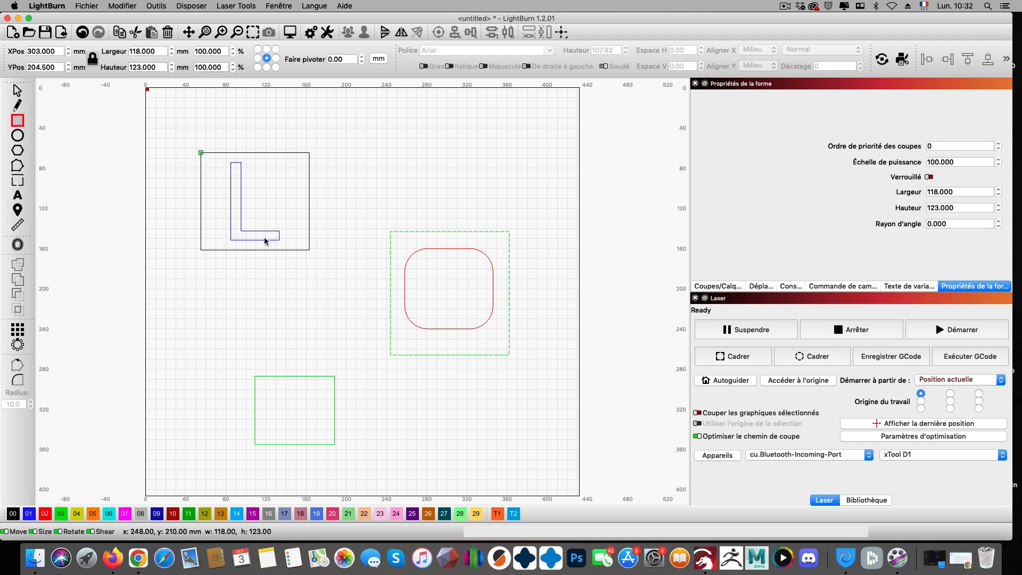
click(17, 91)
- Centre the rounded red rectangle within the green rectangle surrounding it
drag(366, 211, 527, 379)
click(439, 32)
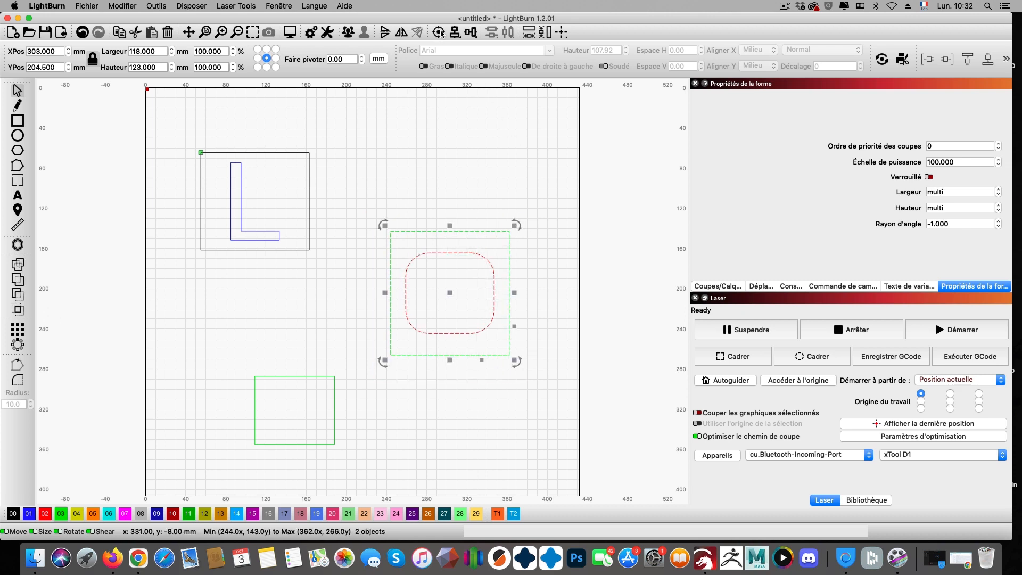
click(475, 122)
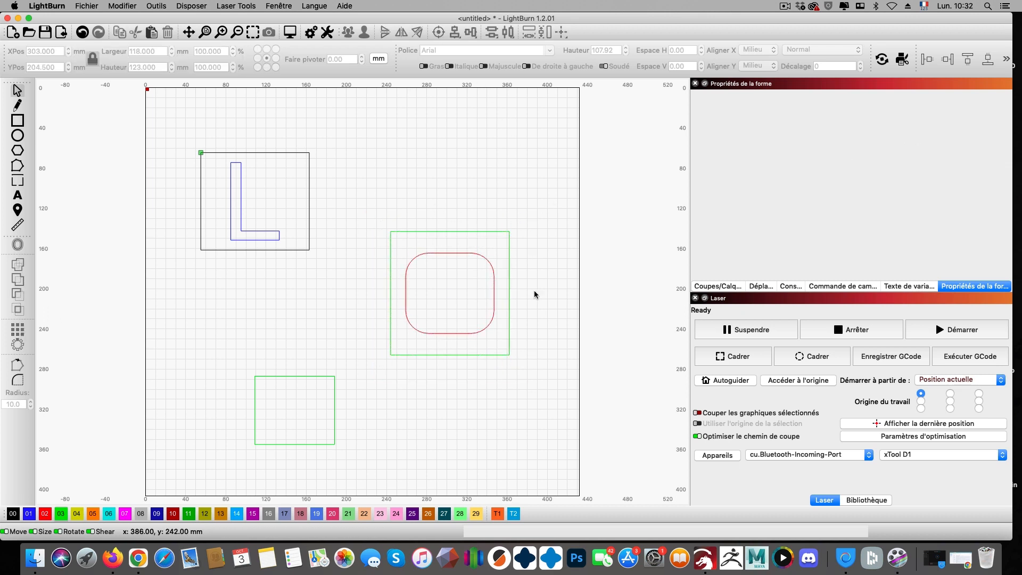
- Select the large green rectangle together with the rounded red one using an enclosing selection window, and clear the selection
drag(367, 207, 531, 385)
drag(362, 172, 541, 382)
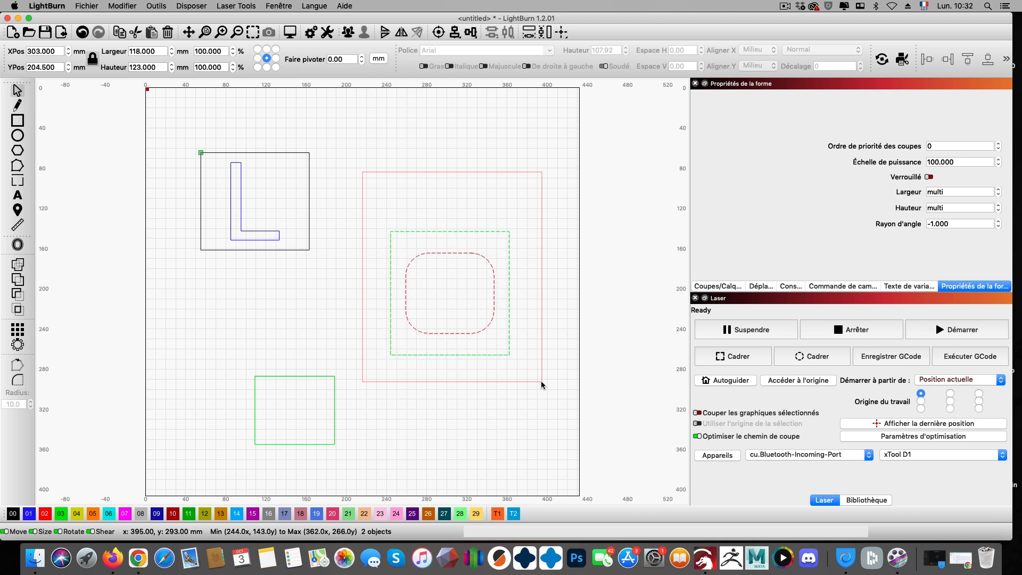
drag(540, 381, 541, 381)
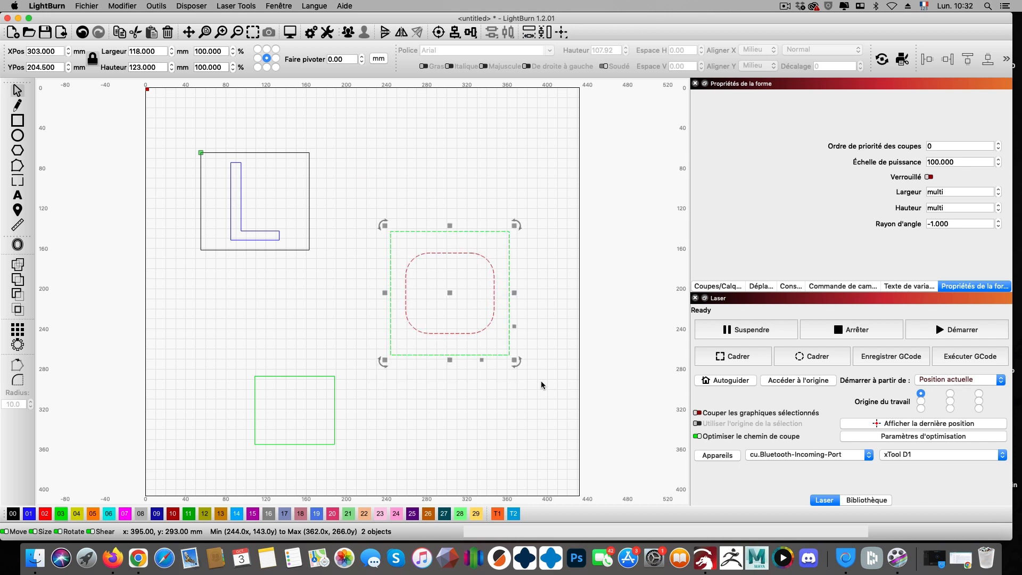
click(544, 389)
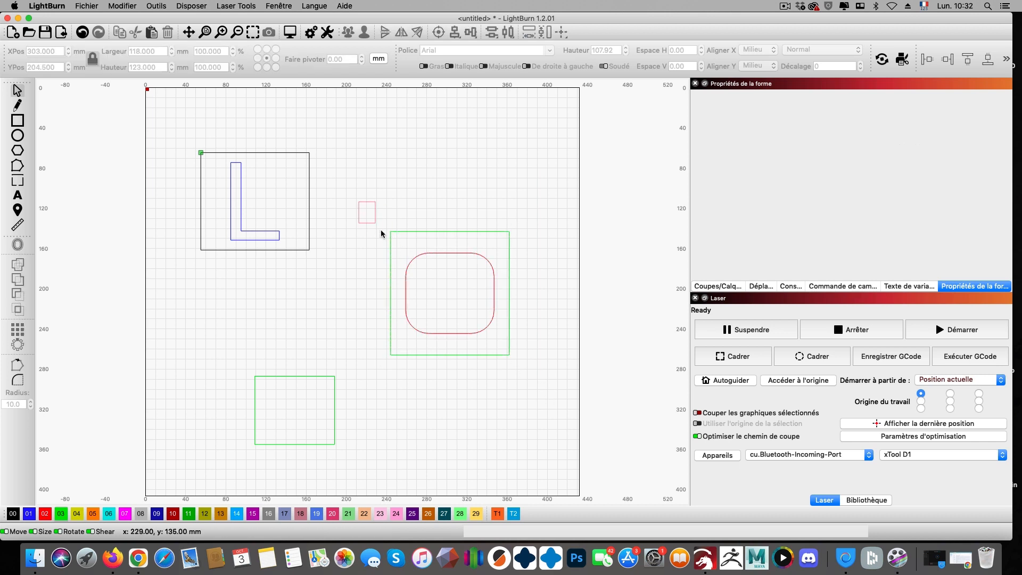
drag(401, 246, 359, 201)
drag(391, 240, 407, 256)
drag(365, 207, 519, 368)
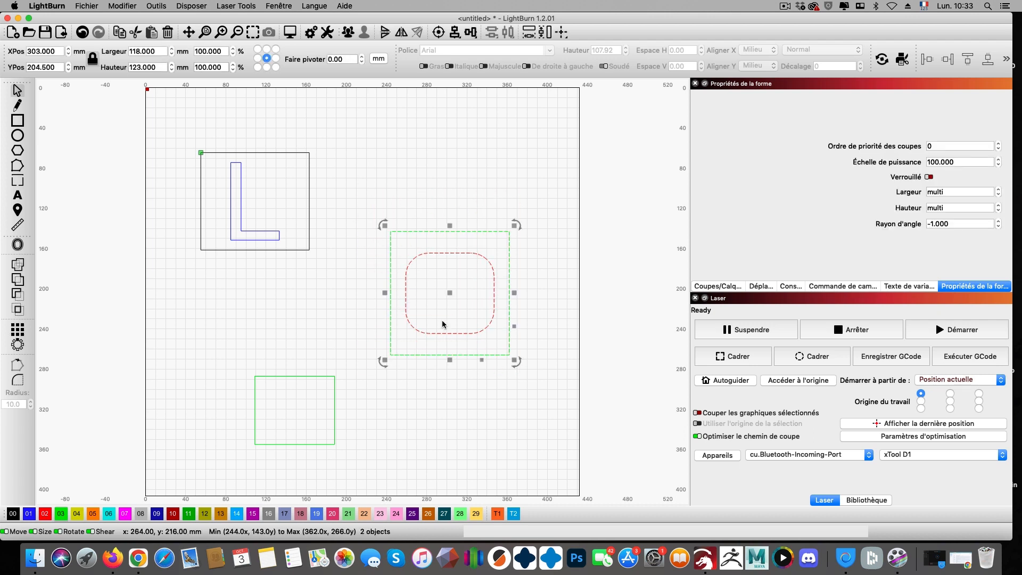
click(394, 202)
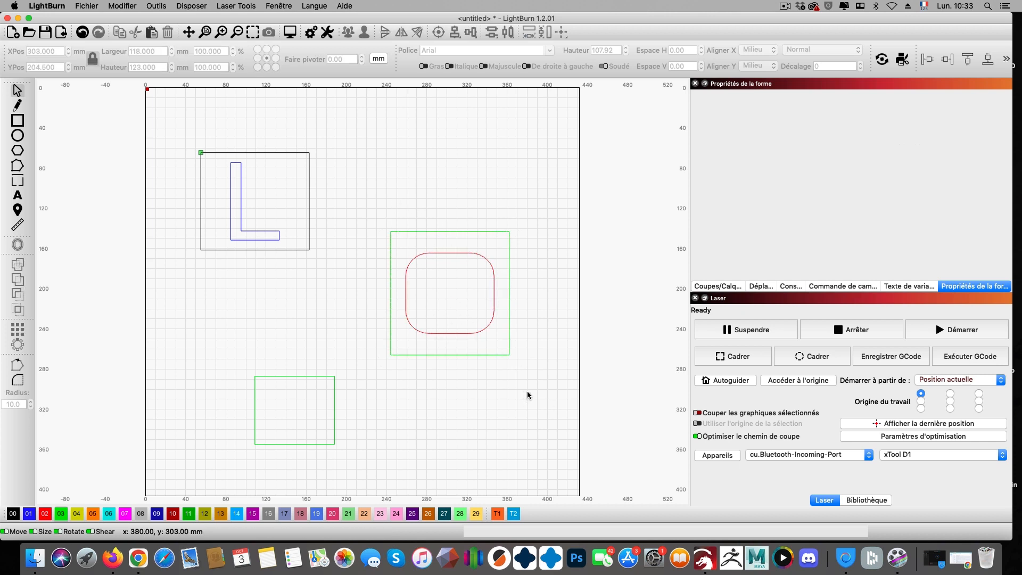
- Repeatedly select the large green rectangle and rounded red one with a crossing window that only partly covers them, clearing each selection
drag(530, 396, 426, 295)
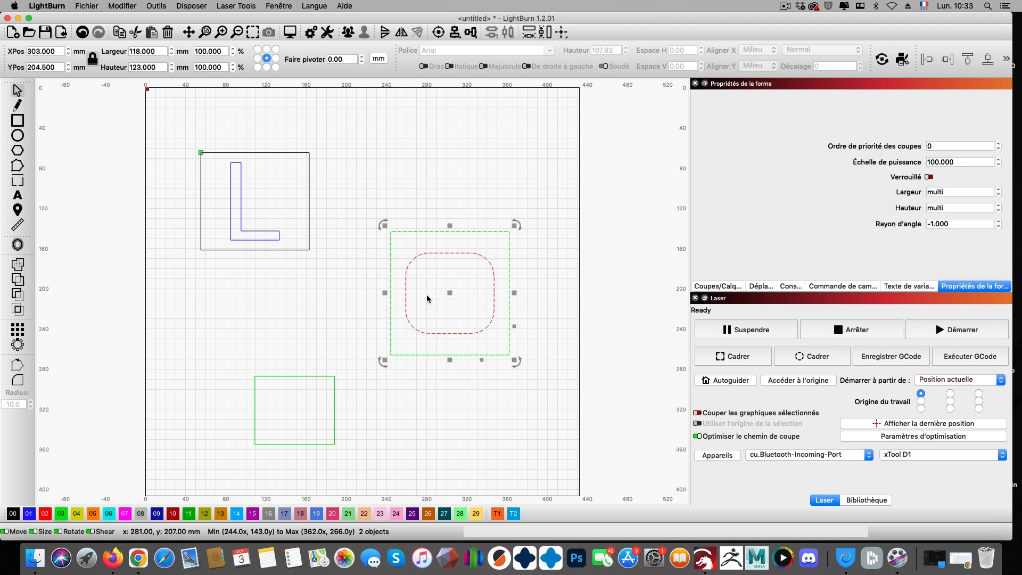
click(523, 412)
drag(532, 417, 455, 313)
click(535, 404)
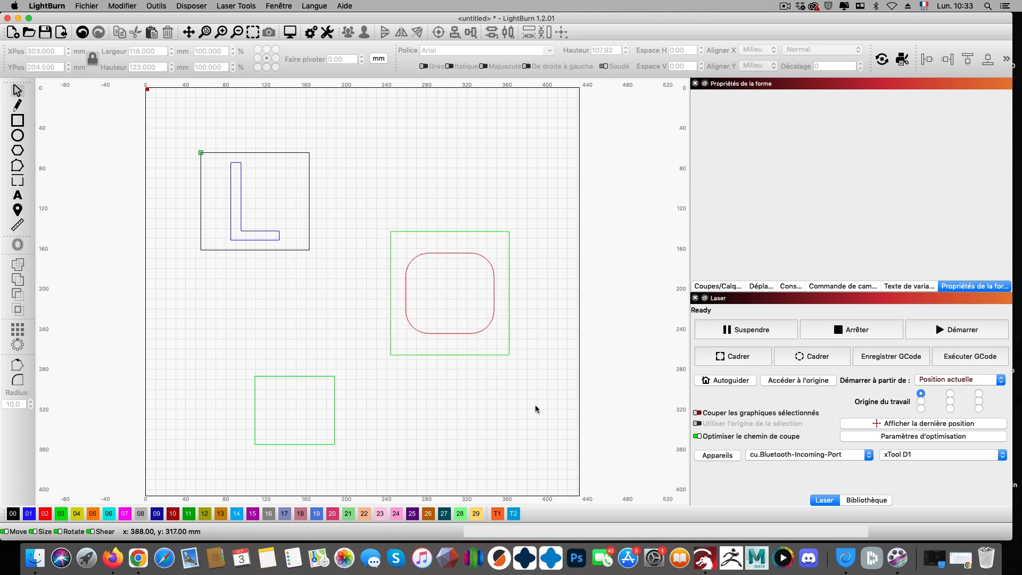
drag(535, 405, 451, 312)
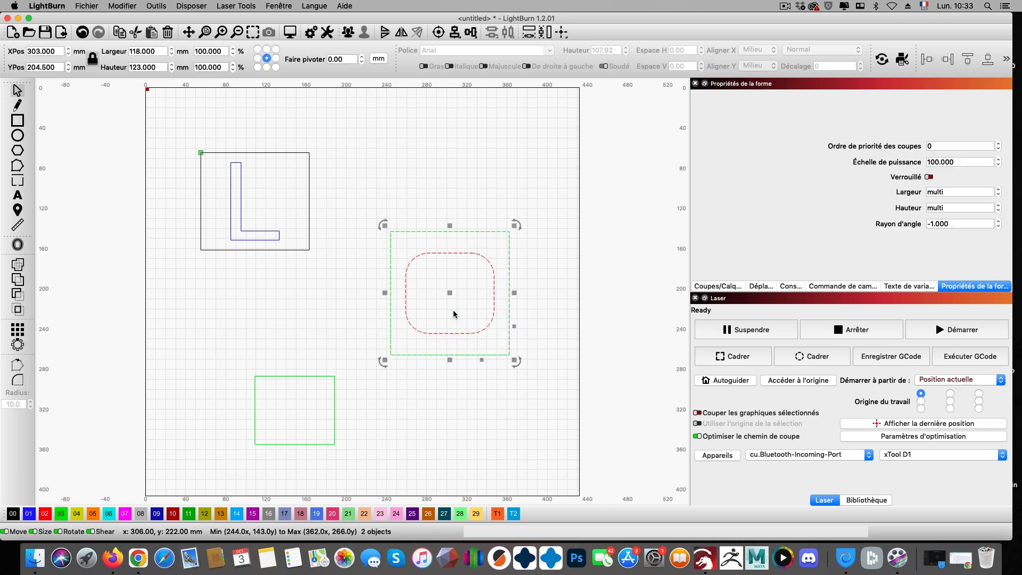
click(536, 401)
drag(536, 400, 457, 313)
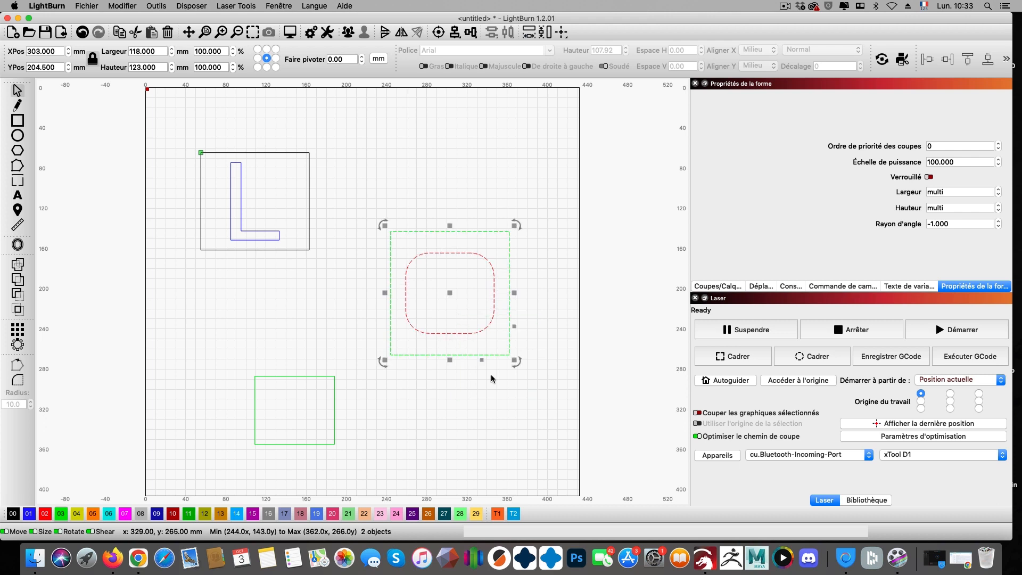
click(537, 407)
drag(539, 407, 448, 316)
click(539, 408)
drag(540, 408, 448, 313)
click(544, 410)
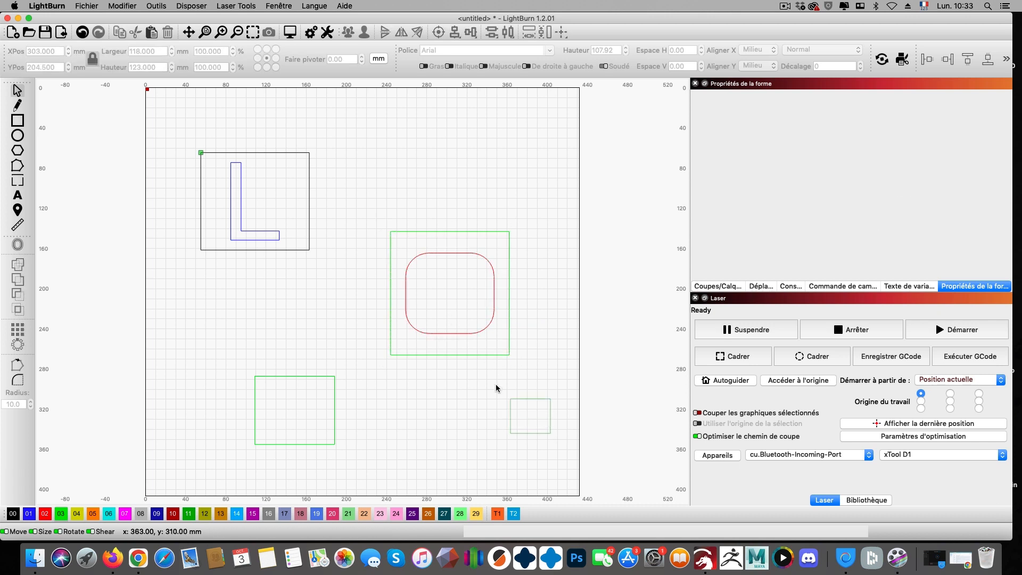
drag(496, 385, 426, 311)
drag(536, 439, 417, 322)
- Select the black rectangle and the blue L inside it with a partly overlapping crossing window, and deselect them
drag(308, 275, 225, 227)
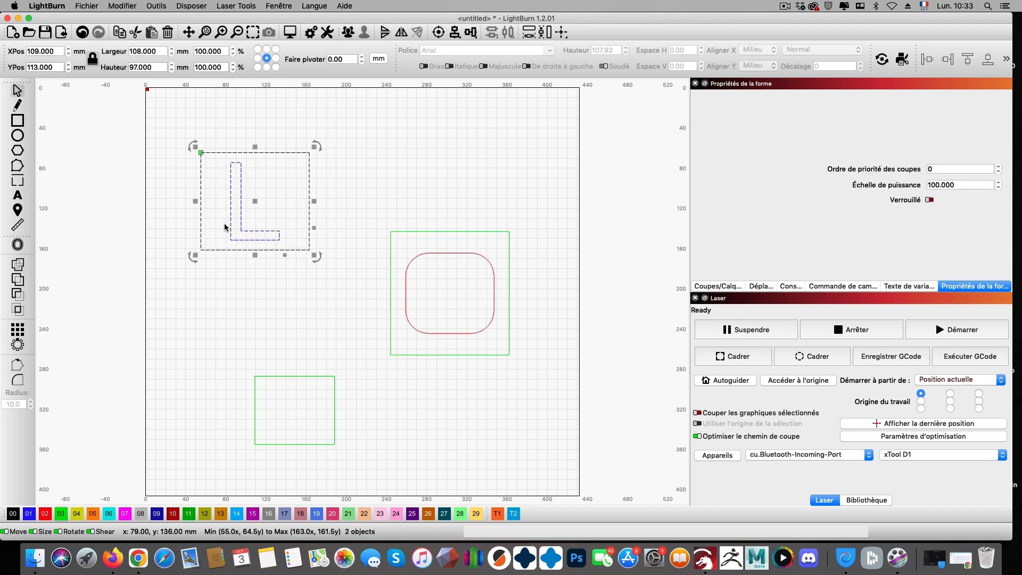
drag(294, 285, 243, 251)
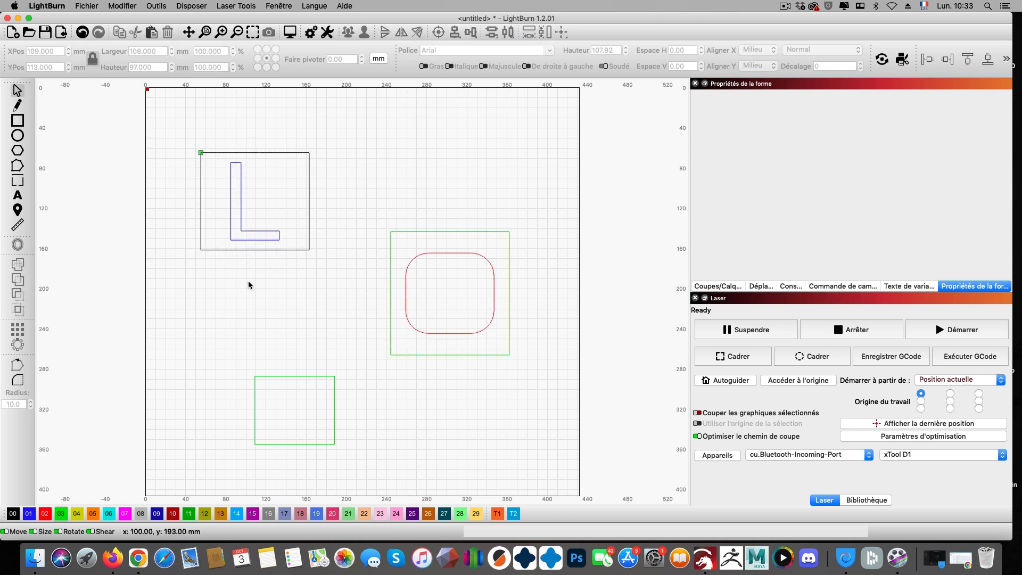
drag(304, 289, 222, 229)
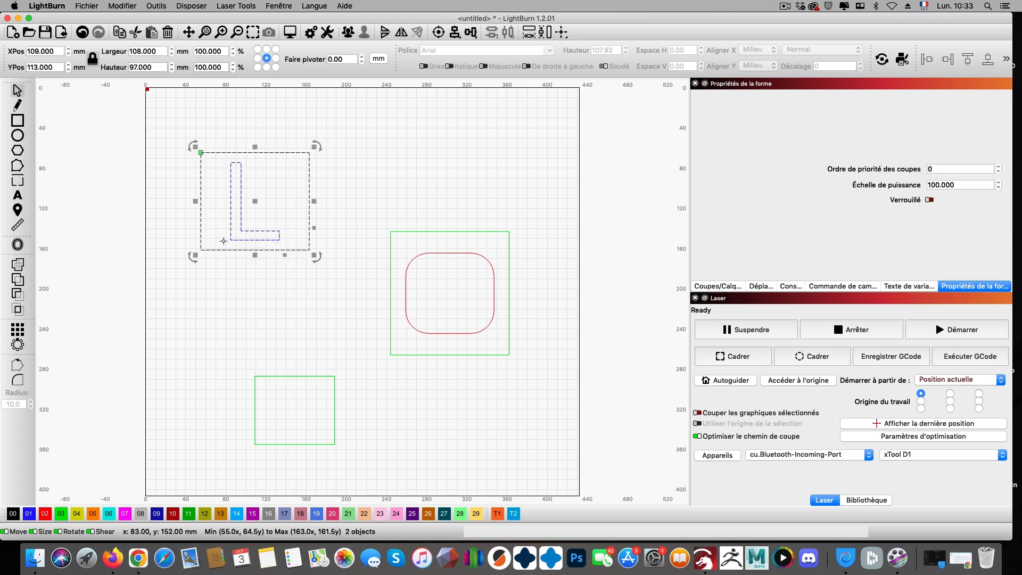
click(174, 123)
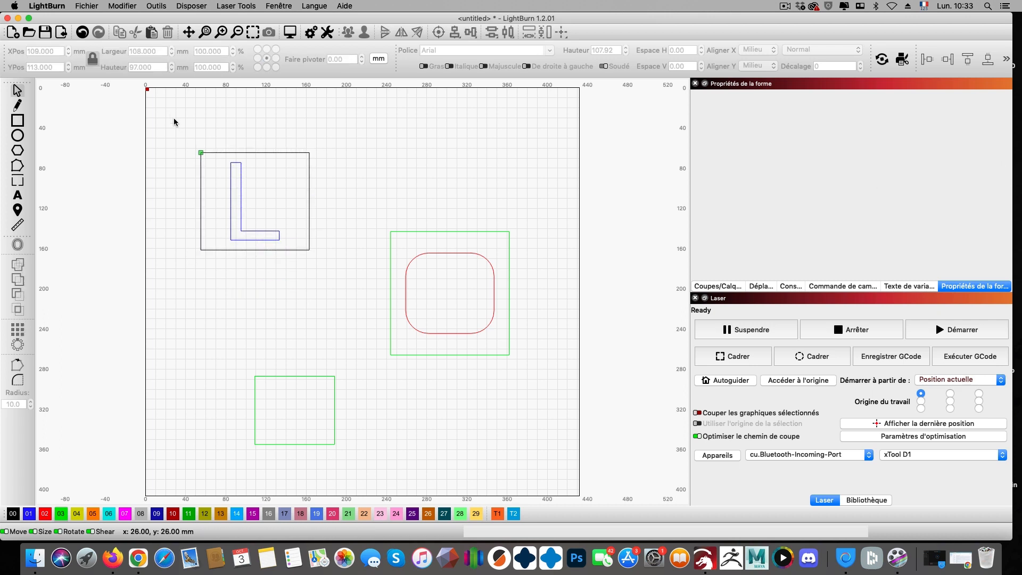
- Compare partial and fully enclosing selection windows on the black rectangle with the L, ending with nothing selected
drag(171, 113, 250, 183)
drag(165, 122, 247, 189)
drag(180, 120, 254, 190)
drag(186, 132, 318, 272)
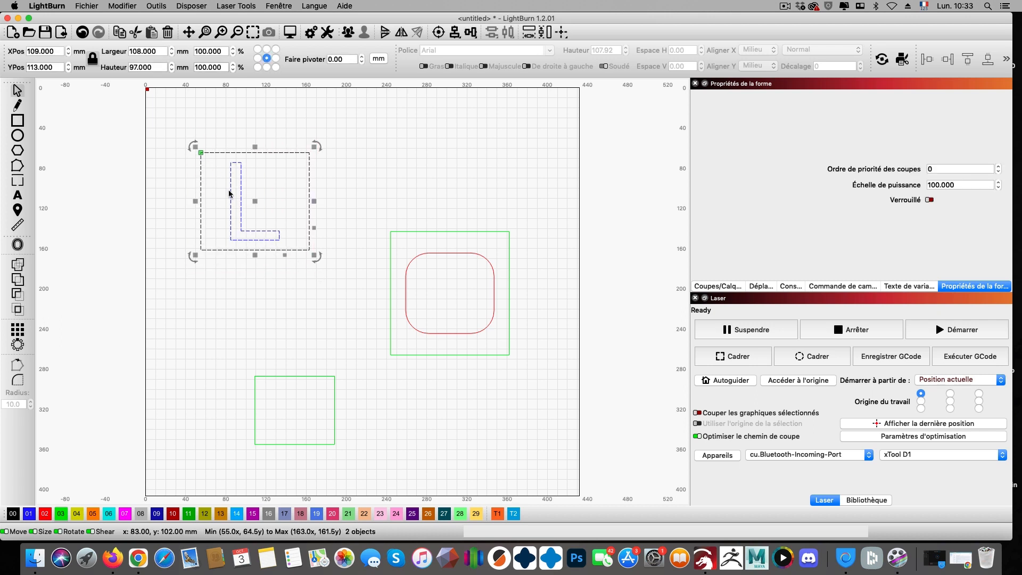
click(226, 268)
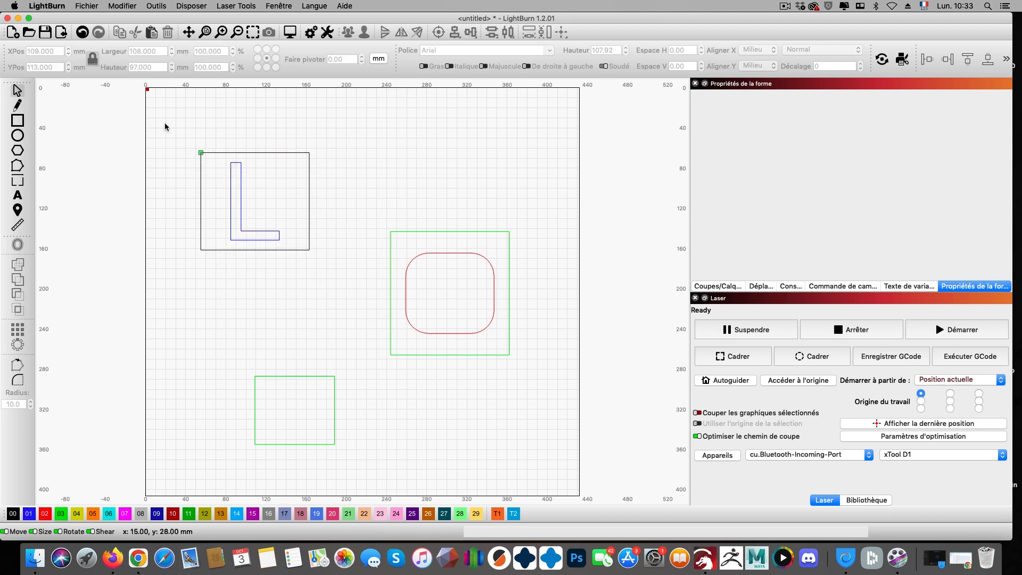
drag(172, 133, 243, 180)
drag(270, 254, 188, 207)
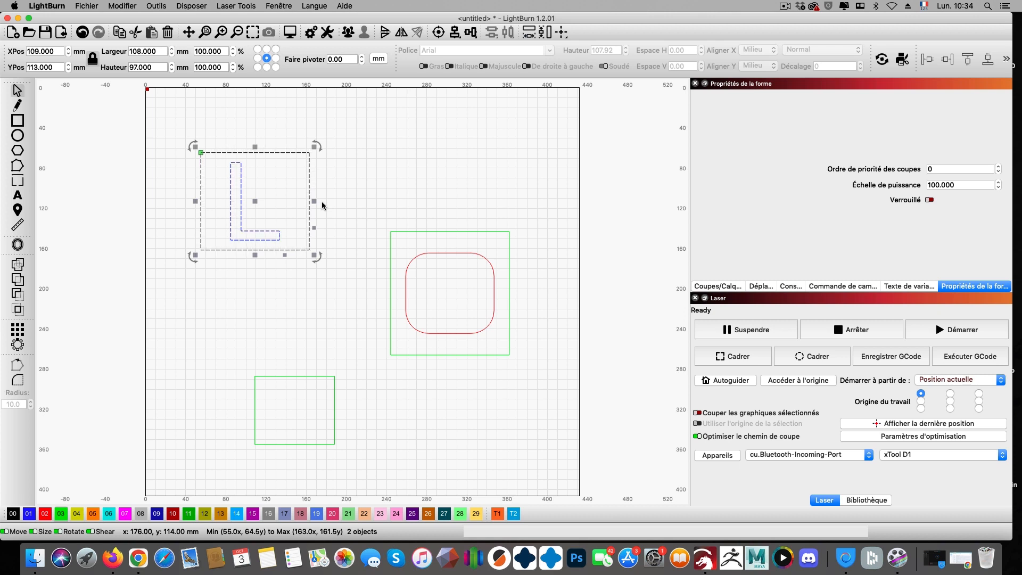
click(298, 321)
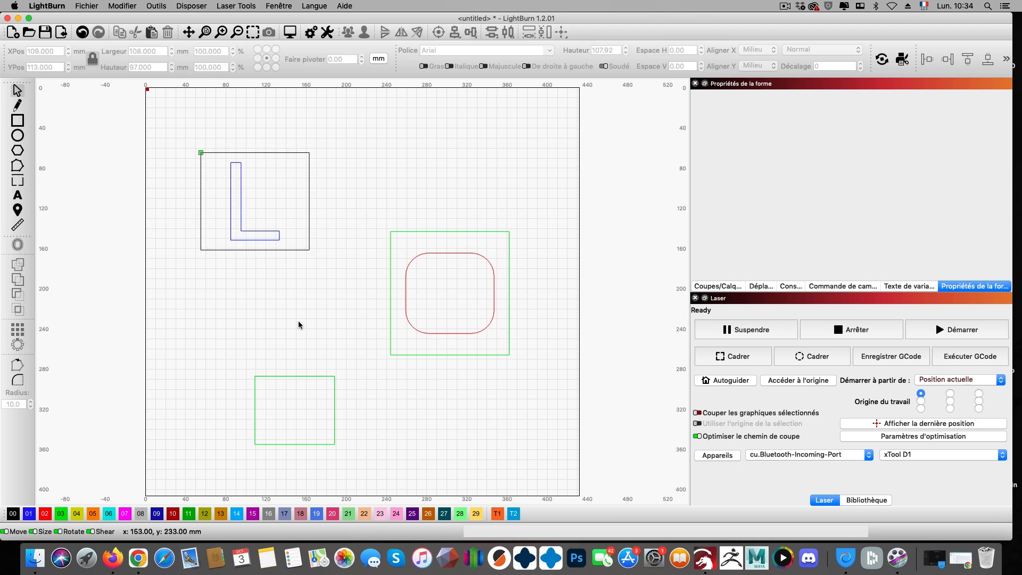
- Draw a hexagon about 85 mm wide above the large green rectangle and delete the tiny stray polygon beside it
click(17, 151)
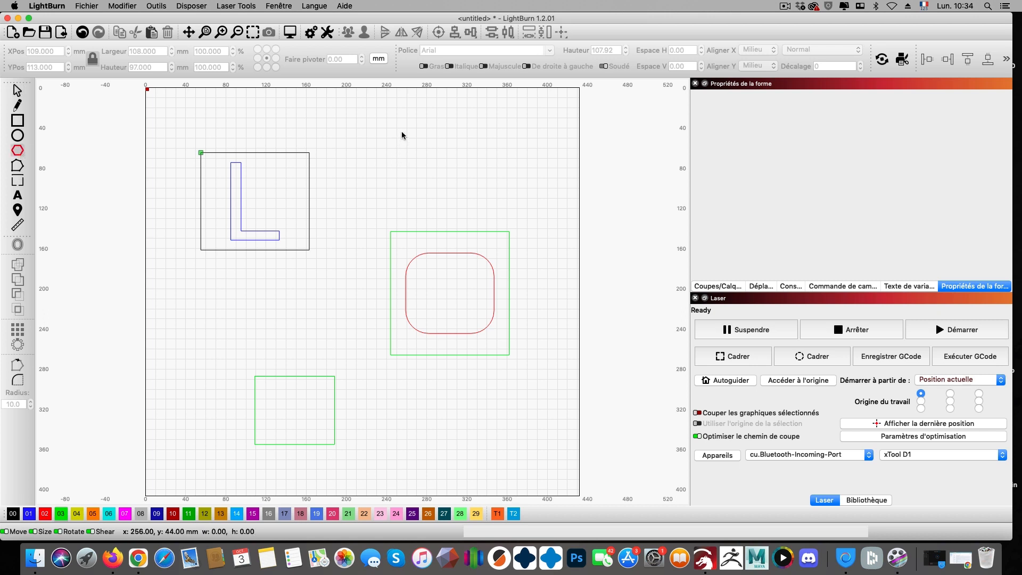
drag(402, 134, 494, 221)
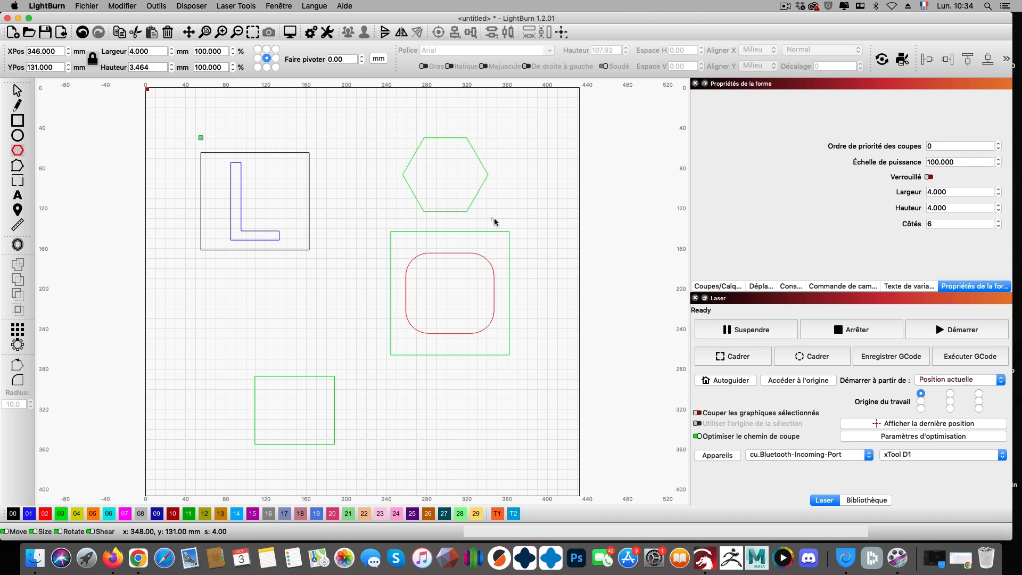
click(998, 226)
click(998, 226)
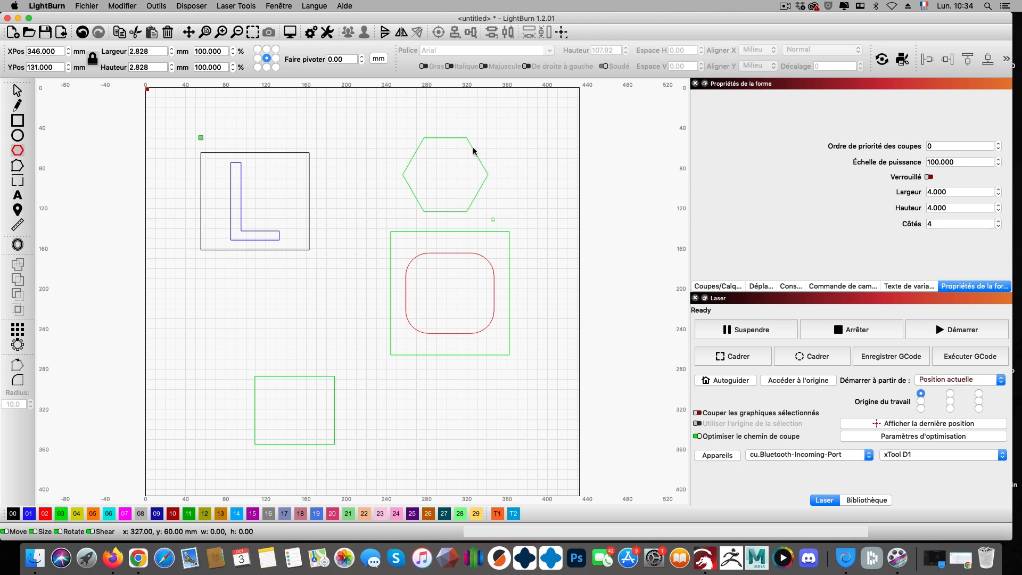
click(17, 91)
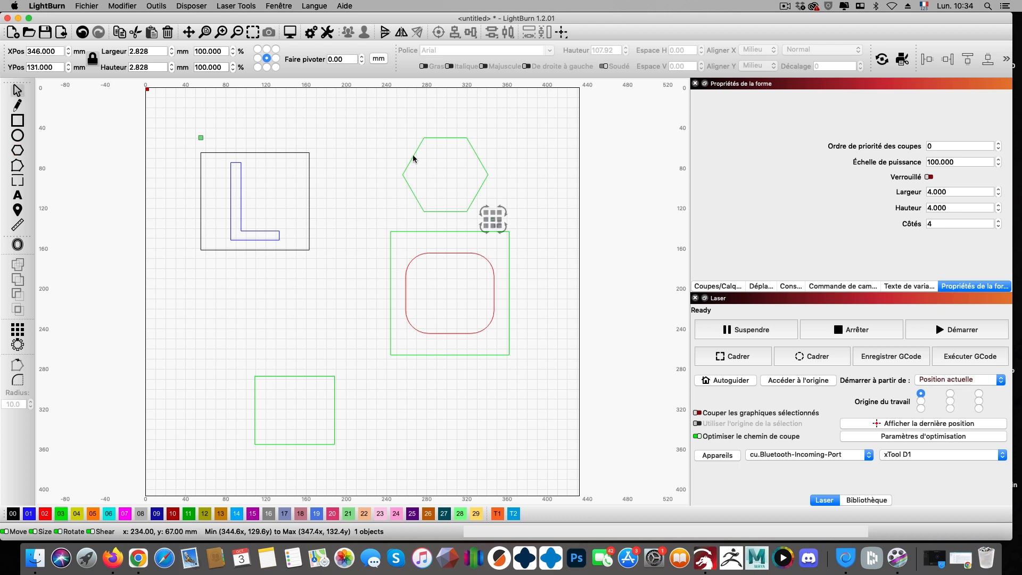
key(Delete)
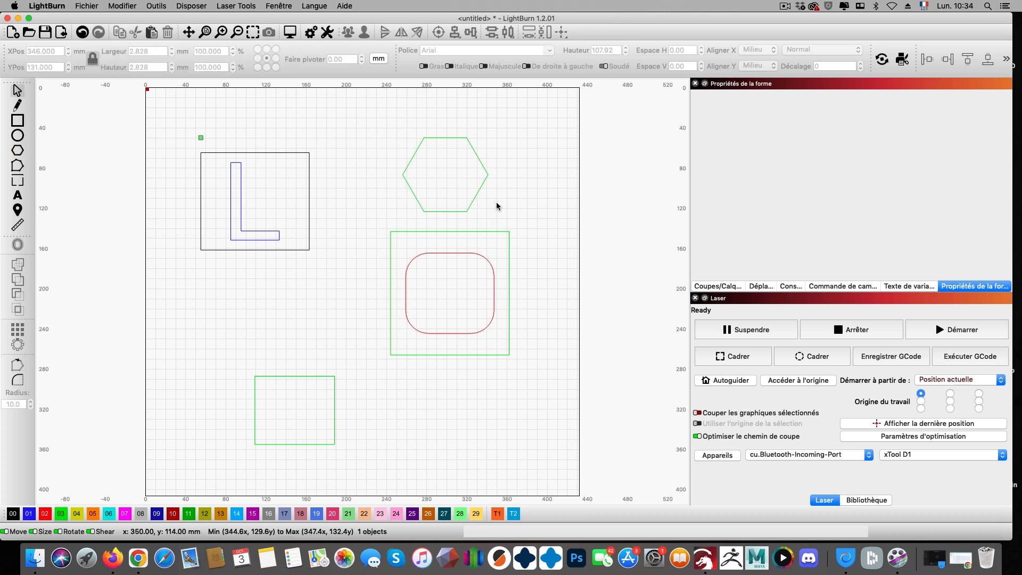
- Turn the hexagon into a triangle by setting its number of sides to 3
click(484, 168)
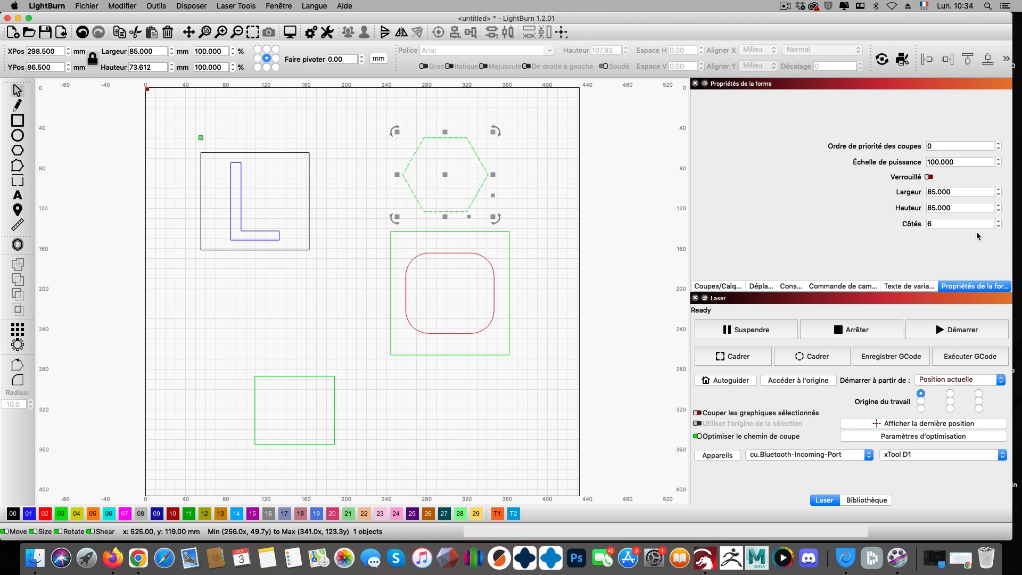
click(998, 227)
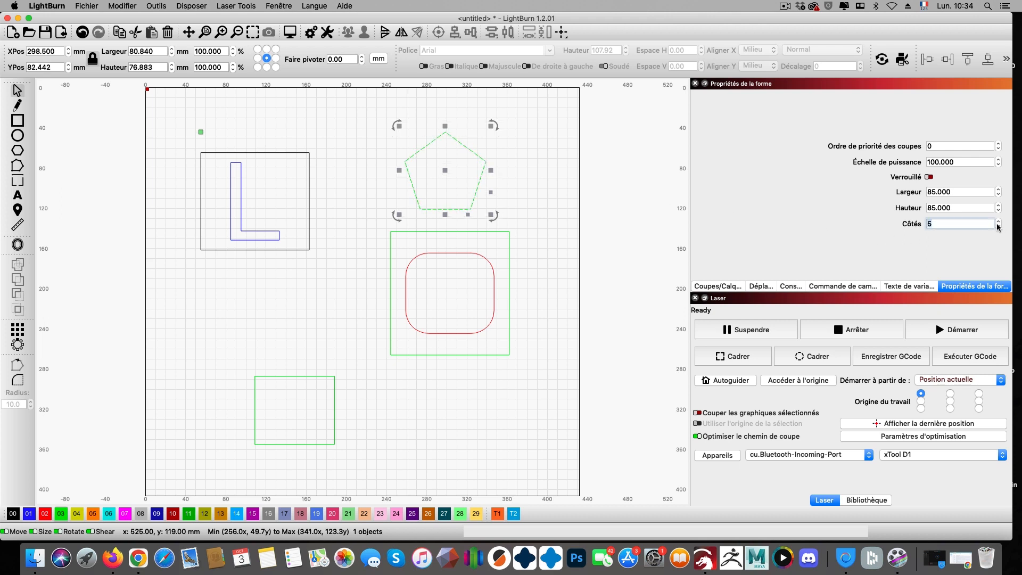
click(998, 227)
click(998, 226)
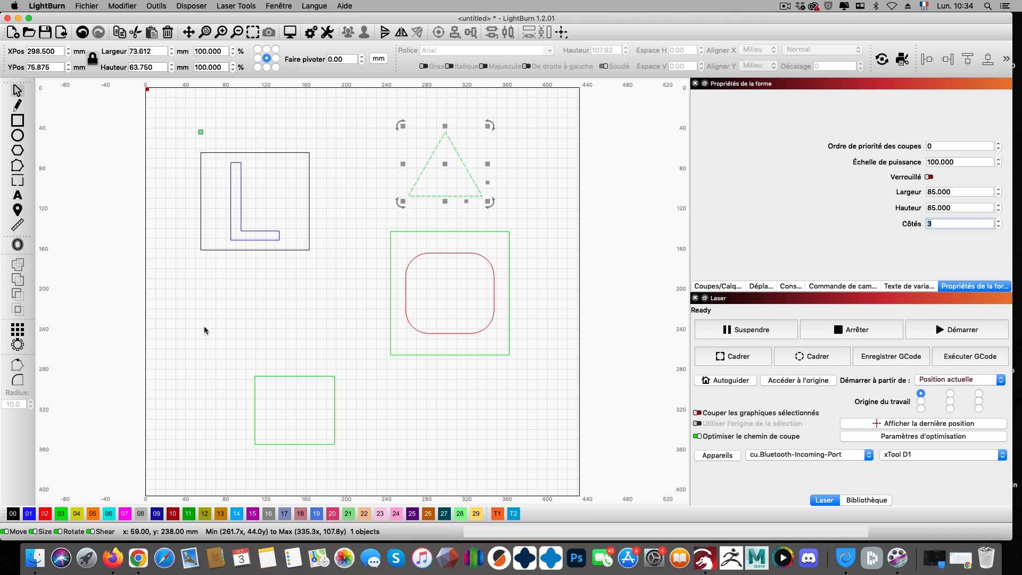
- Round the triangle's corners with radius 15 at the apex, 20 at the lower-right corner and 10 at the lower-left corner
click(21, 382)
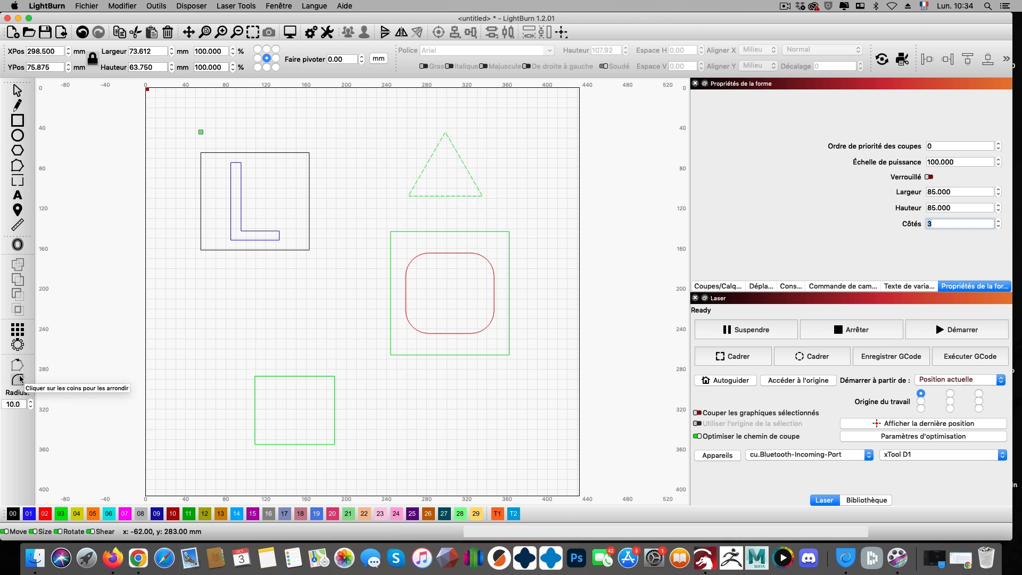
click(30, 401)
click(30, 401)
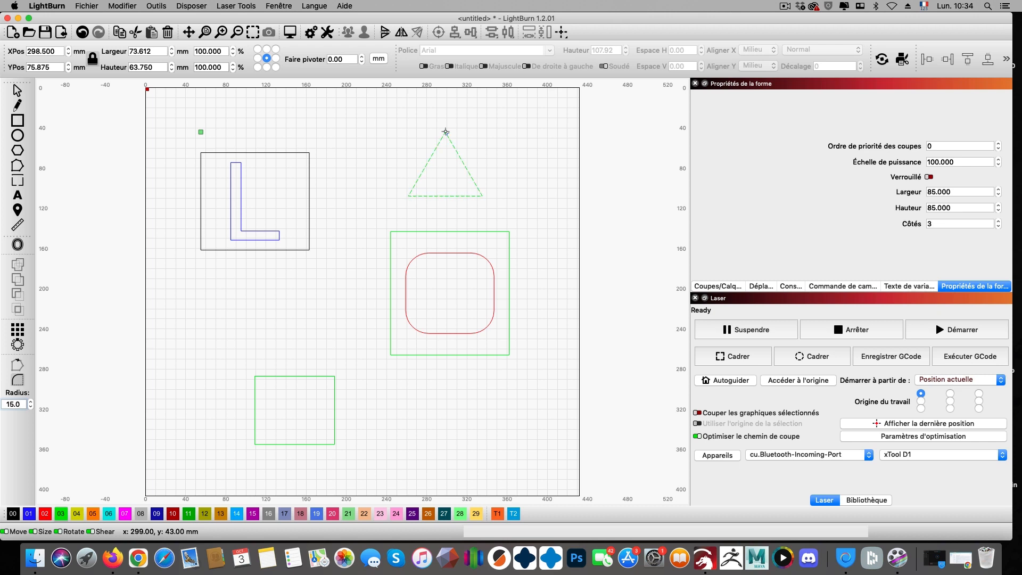
click(445, 131)
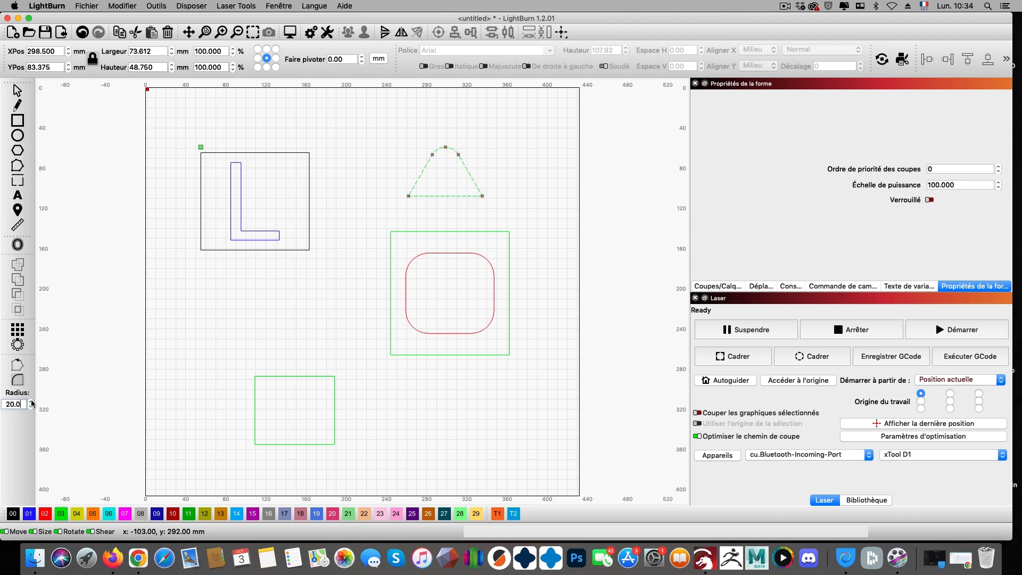
click(482, 196)
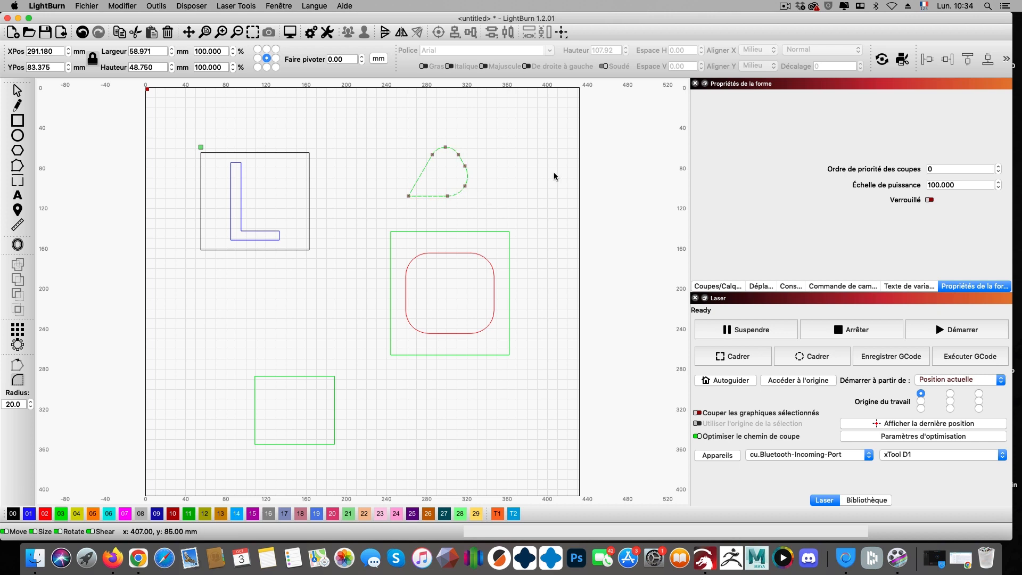
click(31, 402)
click(409, 196)
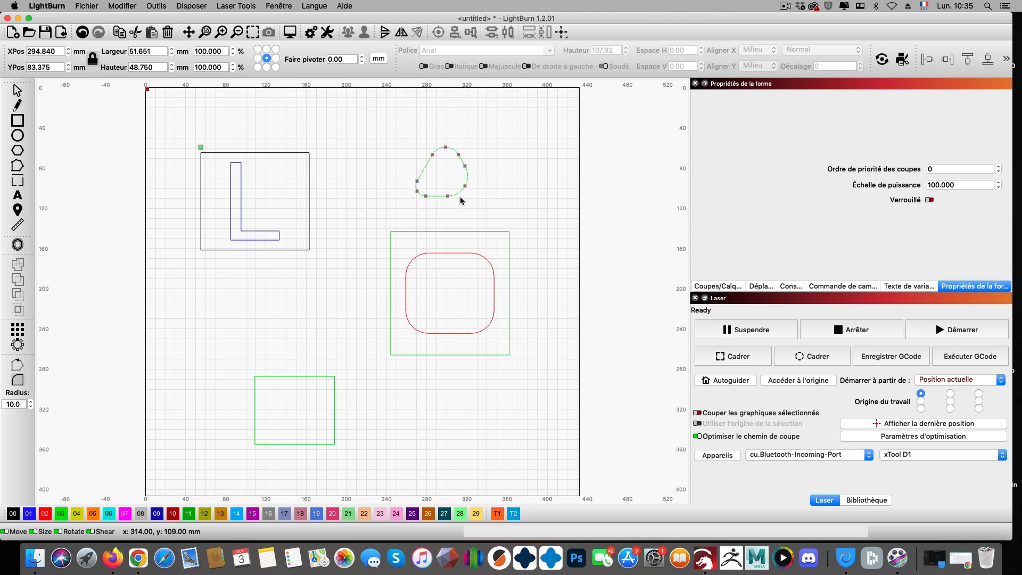
- Move the rounded triangle around above the large green rectangle and delete it
click(18, 91)
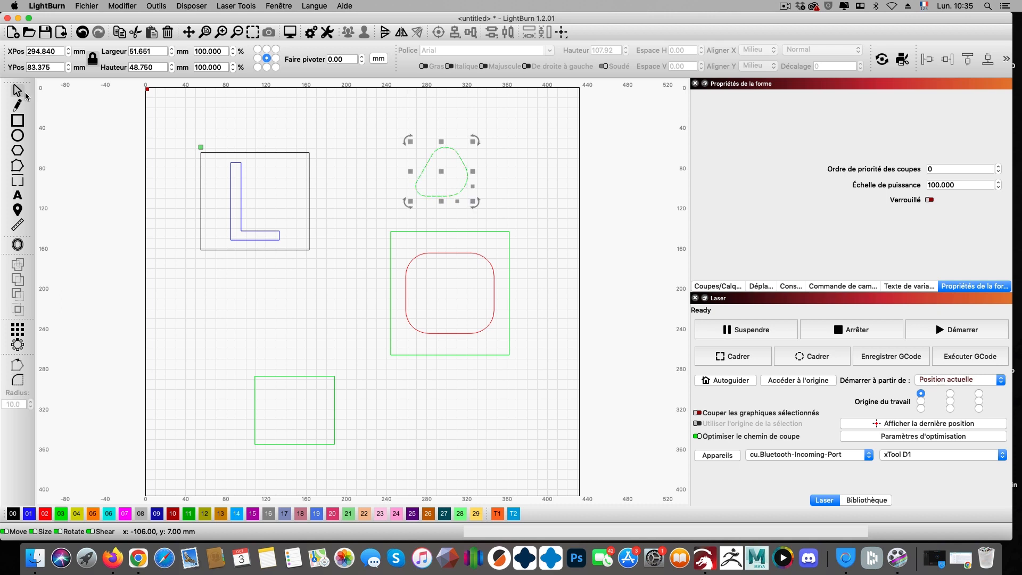
drag(440, 174, 467, 154)
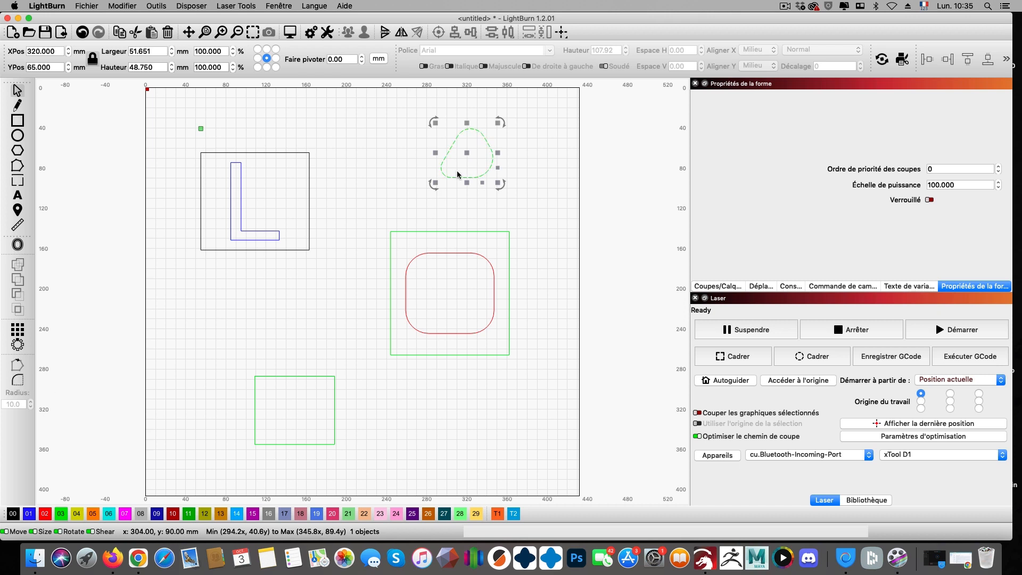
drag(468, 153, 459, 155)
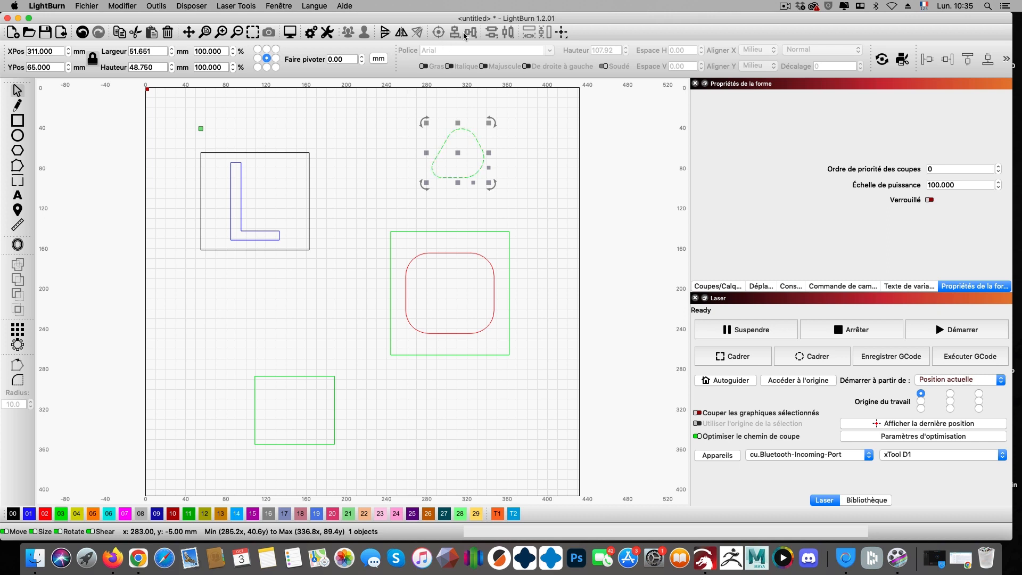
drag(454, 152, 437, 153)
drag(372, 105, 489, 194)
key(Delete)
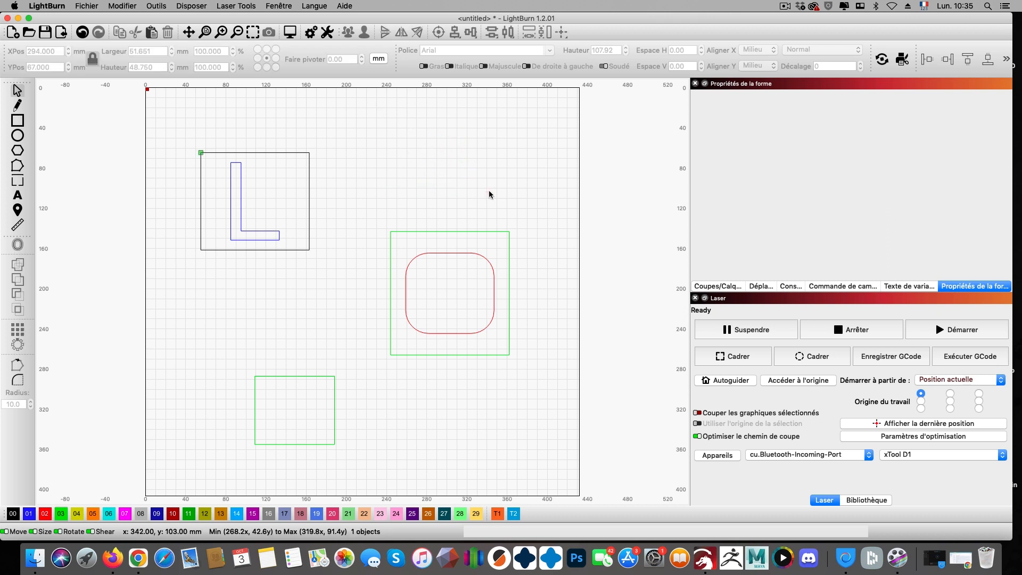